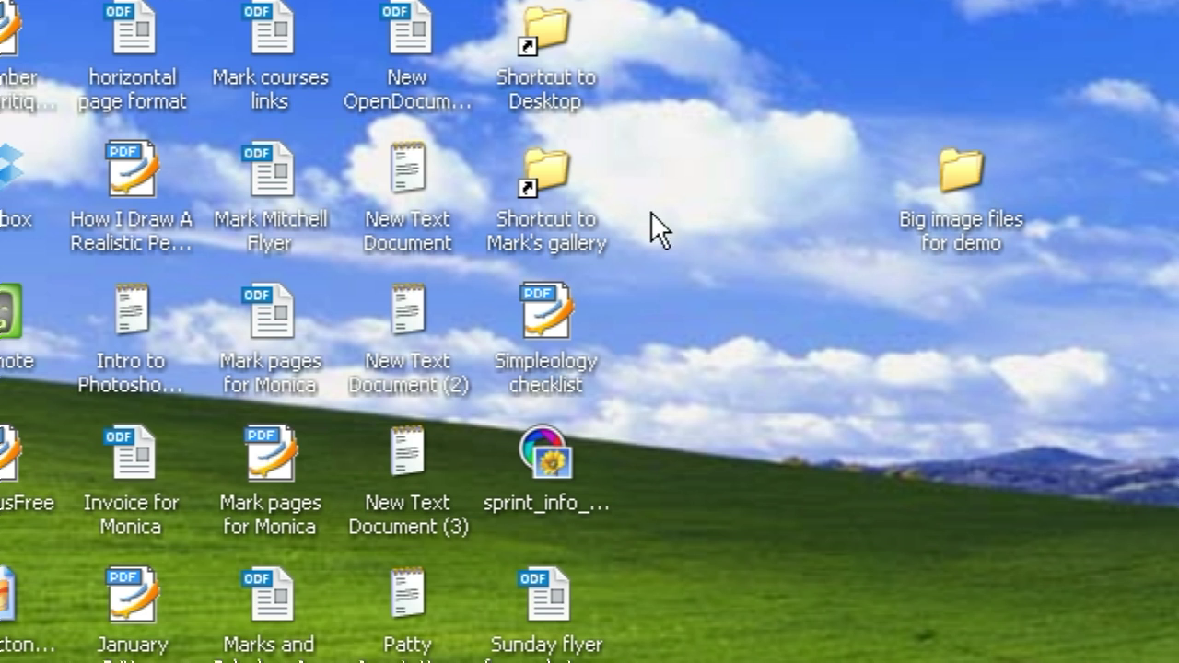
Open the Big image files for demo folder in Tiles view, showing 3648 x 2736 JPEG dimensions.
double_click(949, 169)
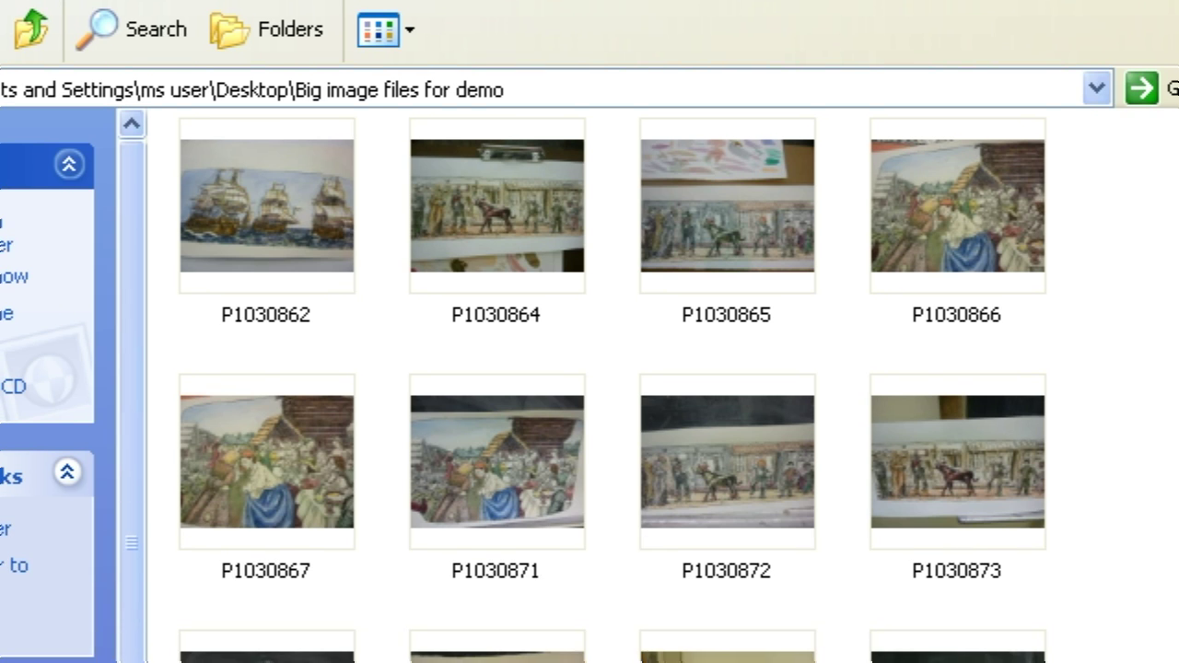
click(411, 29)
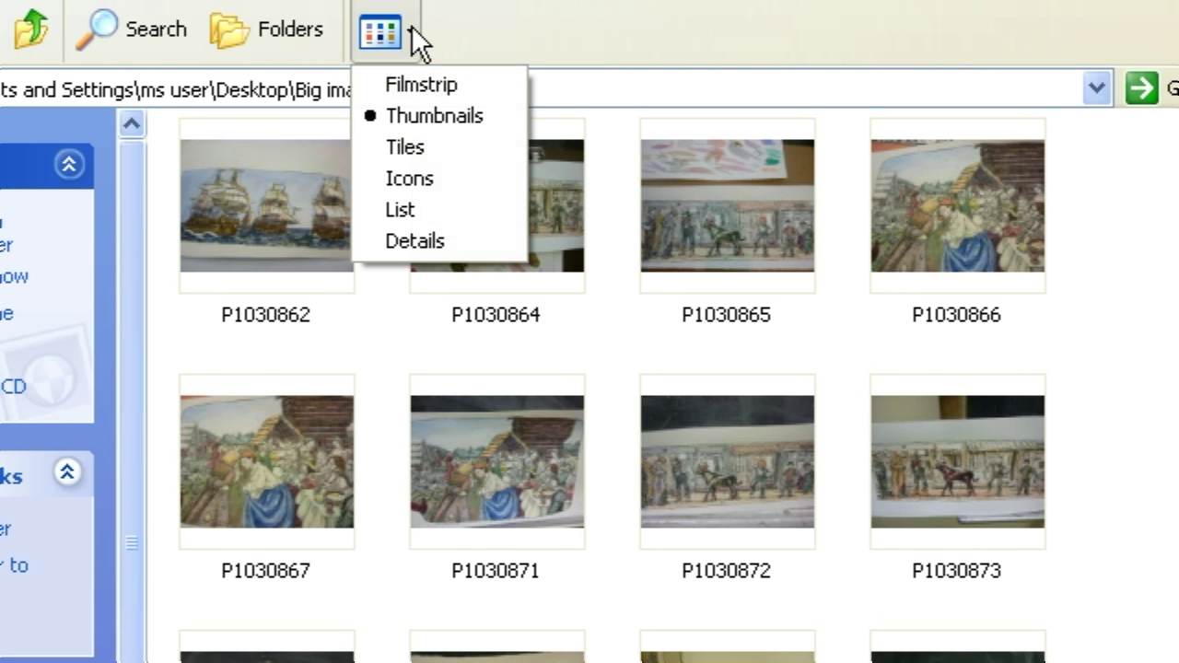
click(415, 153)
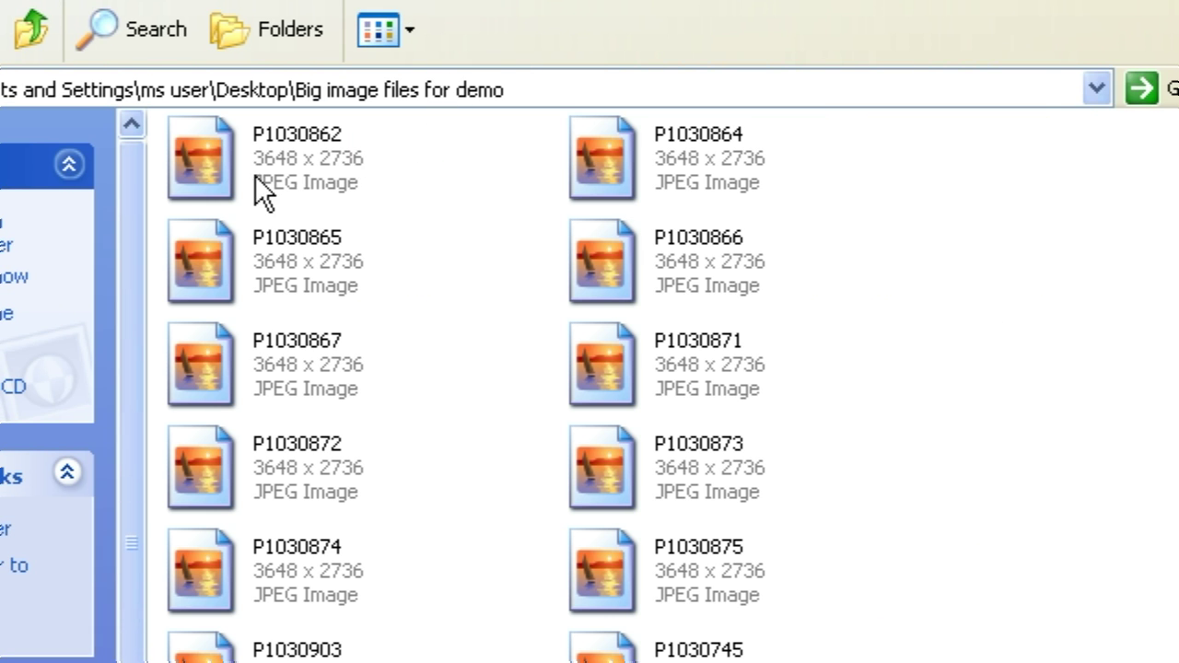
mouse_move(259, 169)
mouse_move(330, 156)
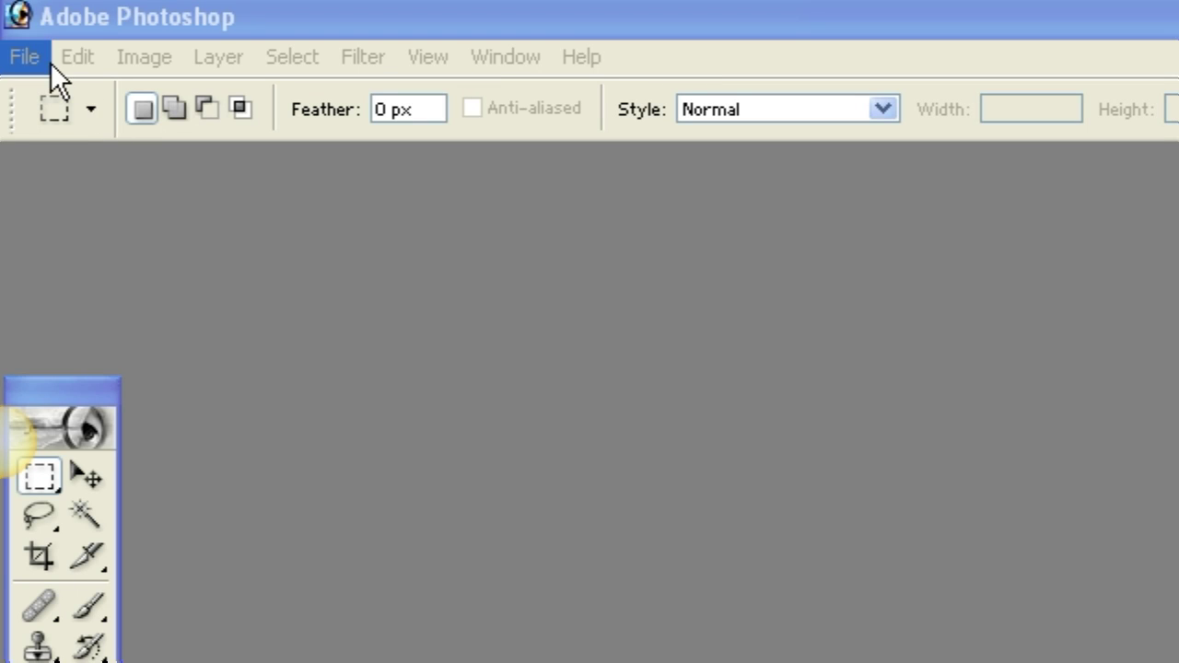
Open P1030864.JPG in Photoshop, browsing the Open dialog as thumbnails.
click(26, 57)
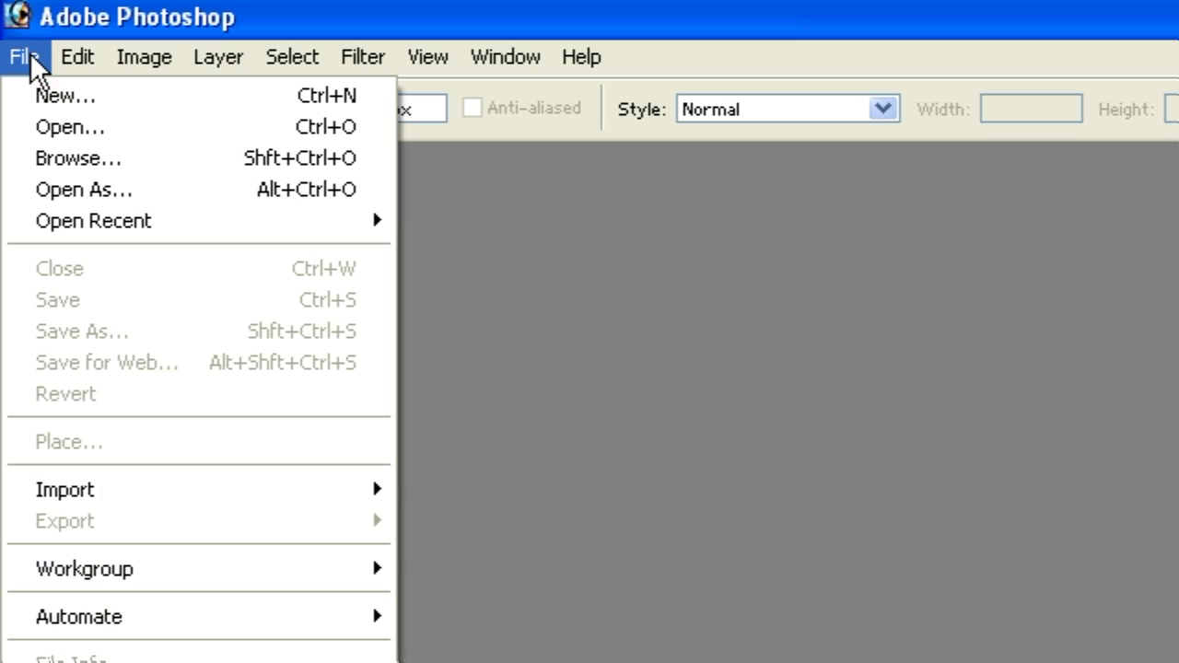
click(68, 129)
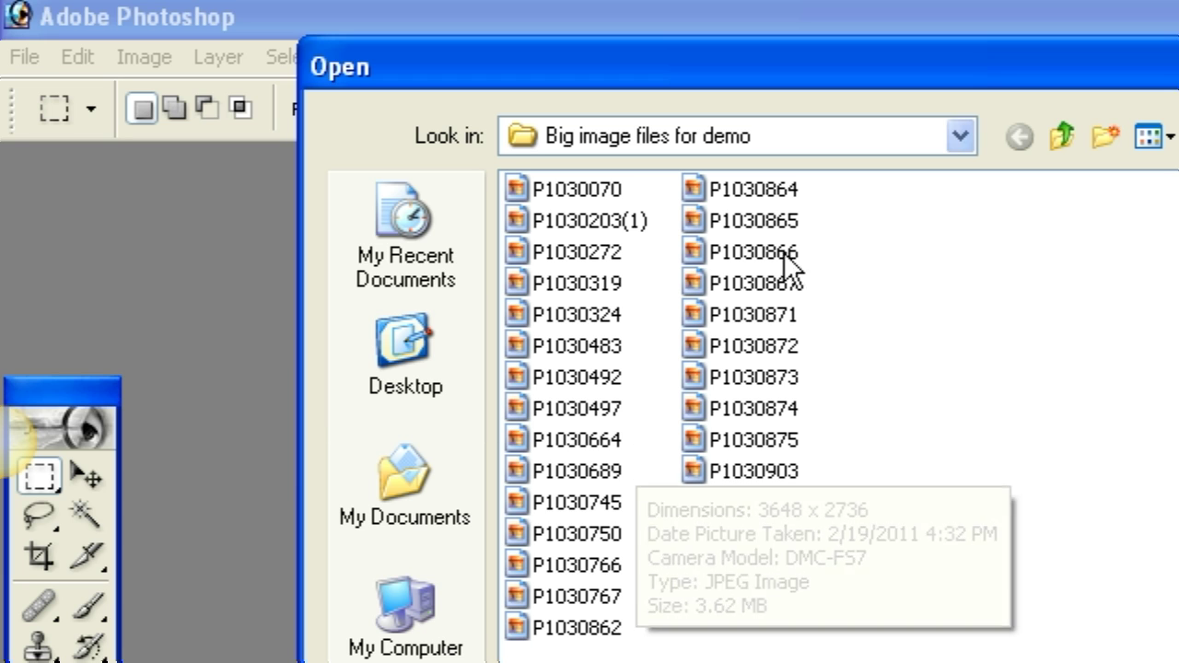
drag(785, 52, 606, 60)
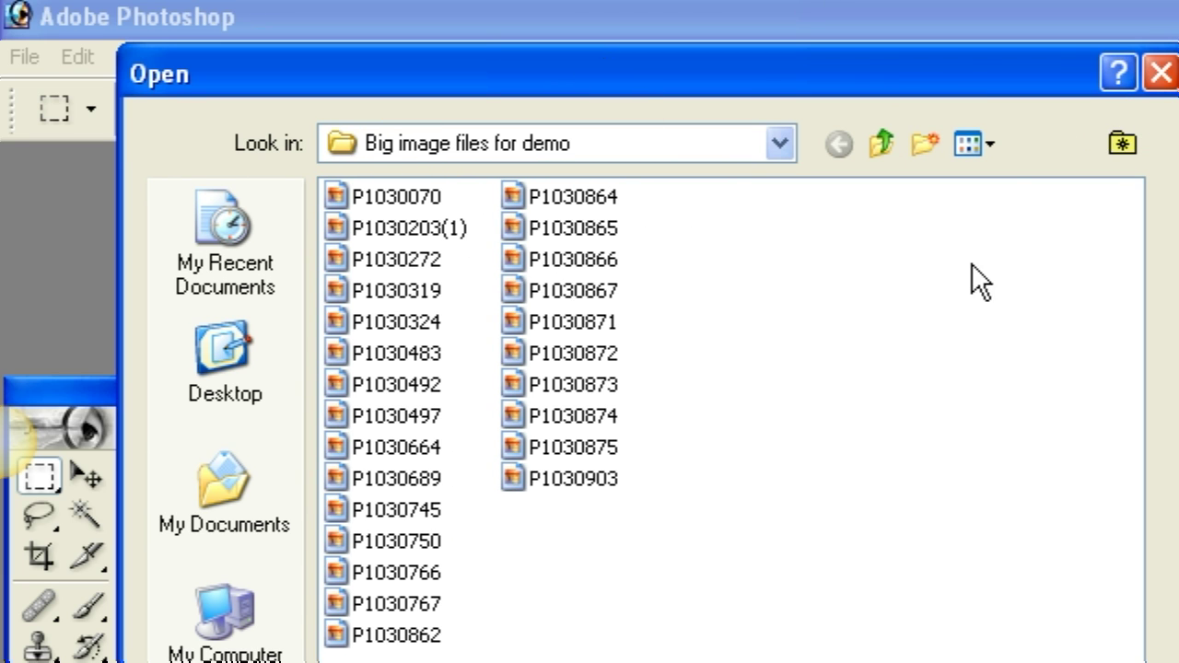
click(988, 143)
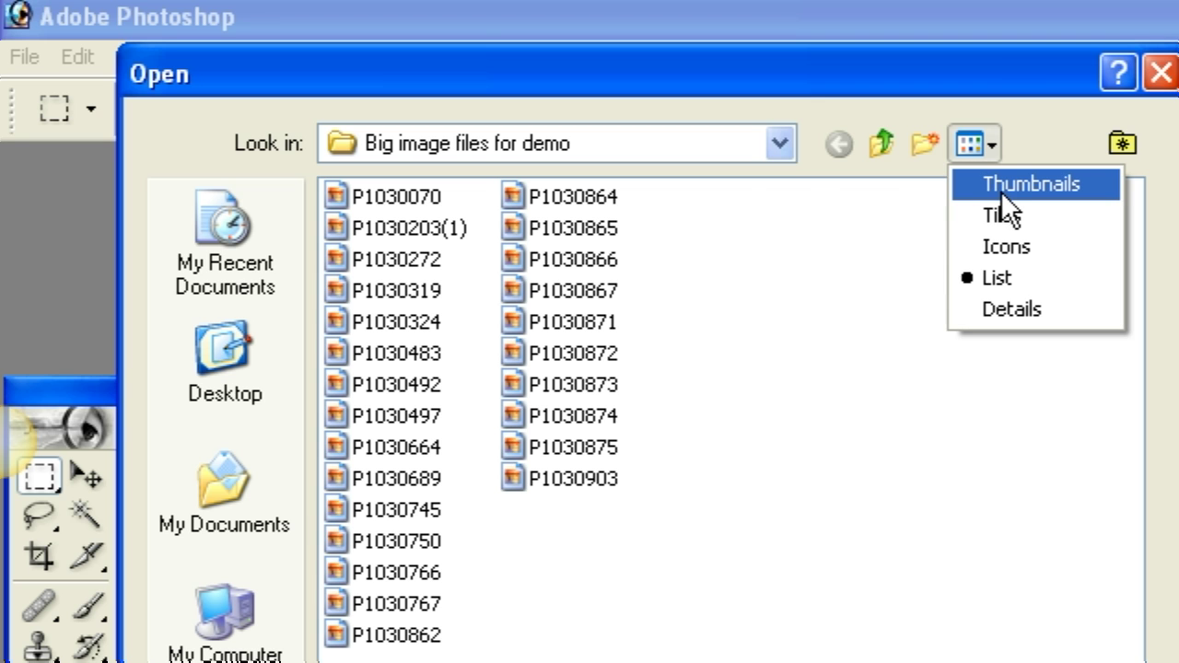
click(999, 187)
drag(1127, 249, 1029, 479)
click(471, 406)
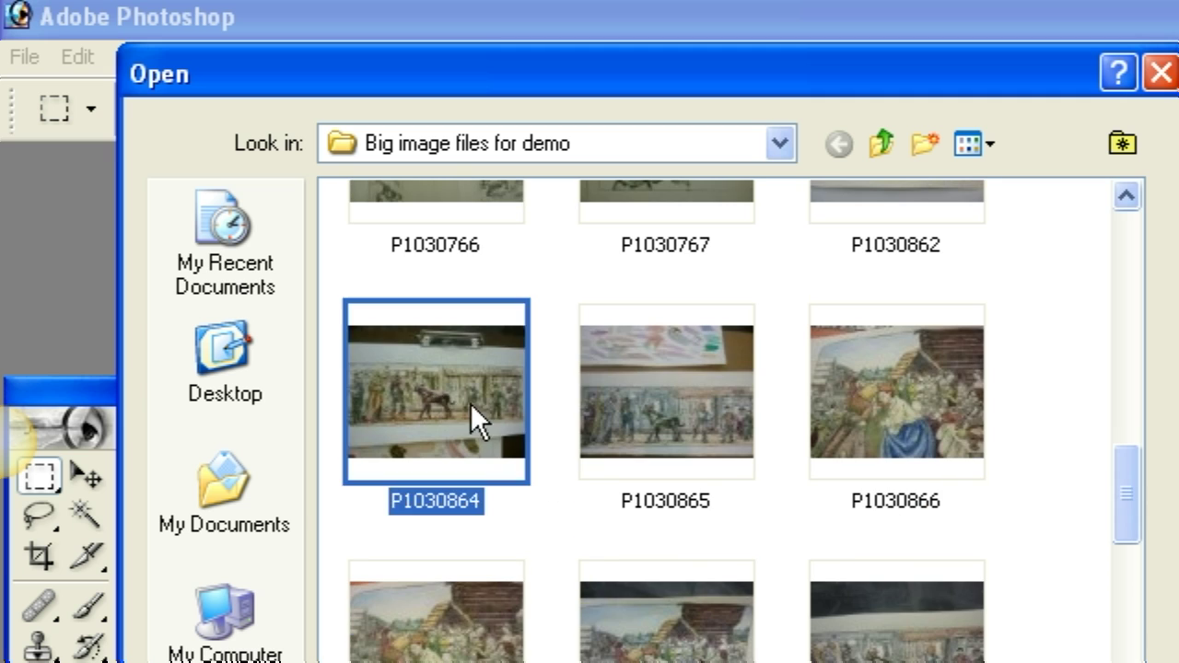
key(Return)
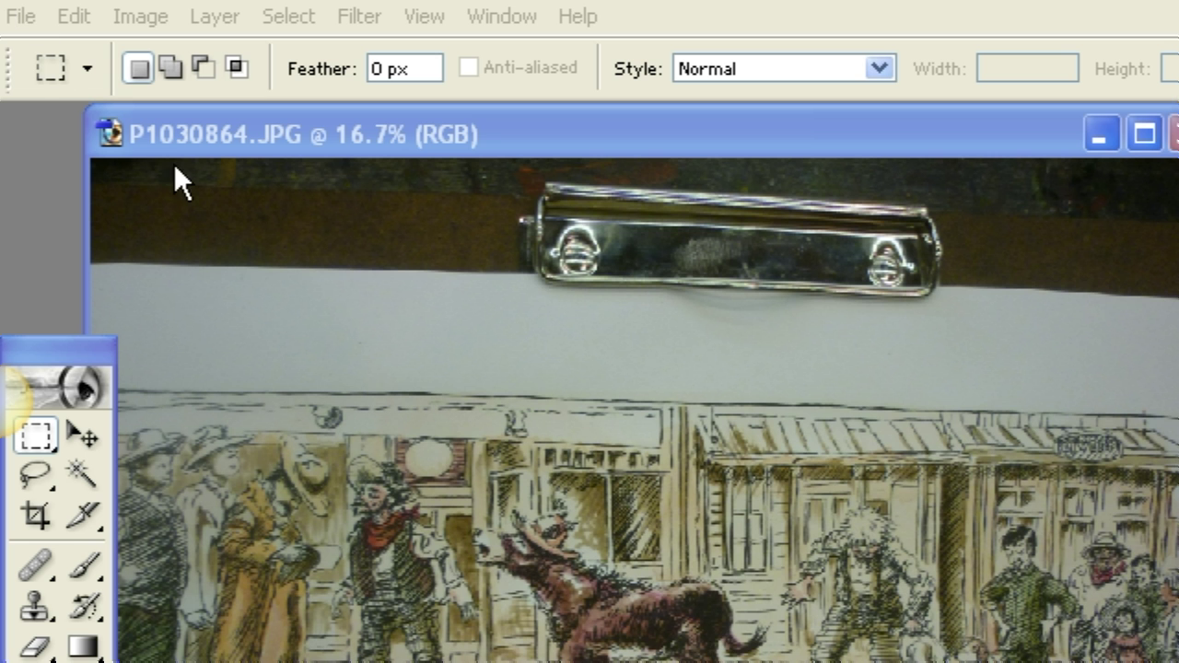
Open Save for Web for the P1030864 photo, accepting the large-image warning.
click(20, 16)
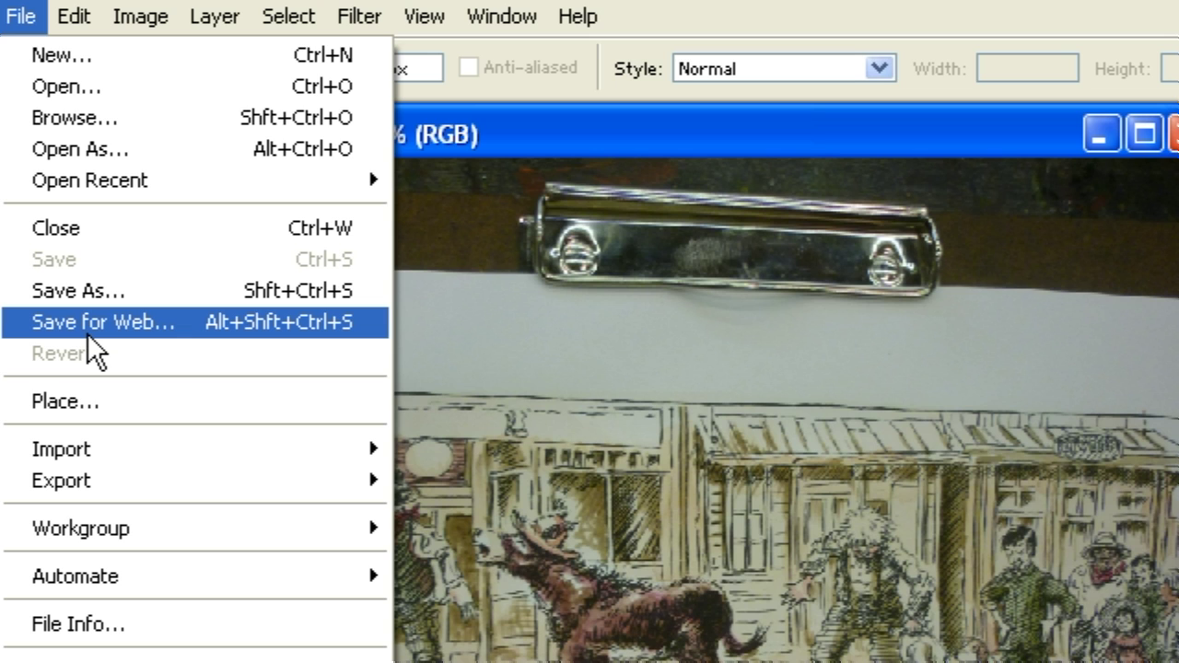
click(97, 332)
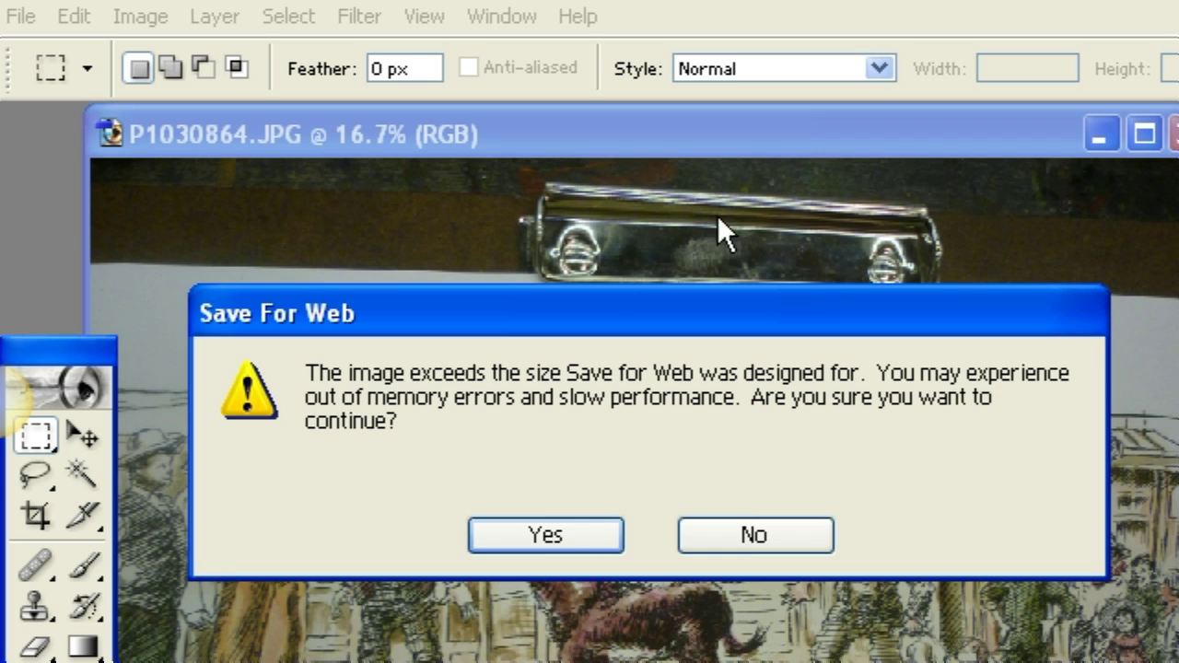
click(581, 542)
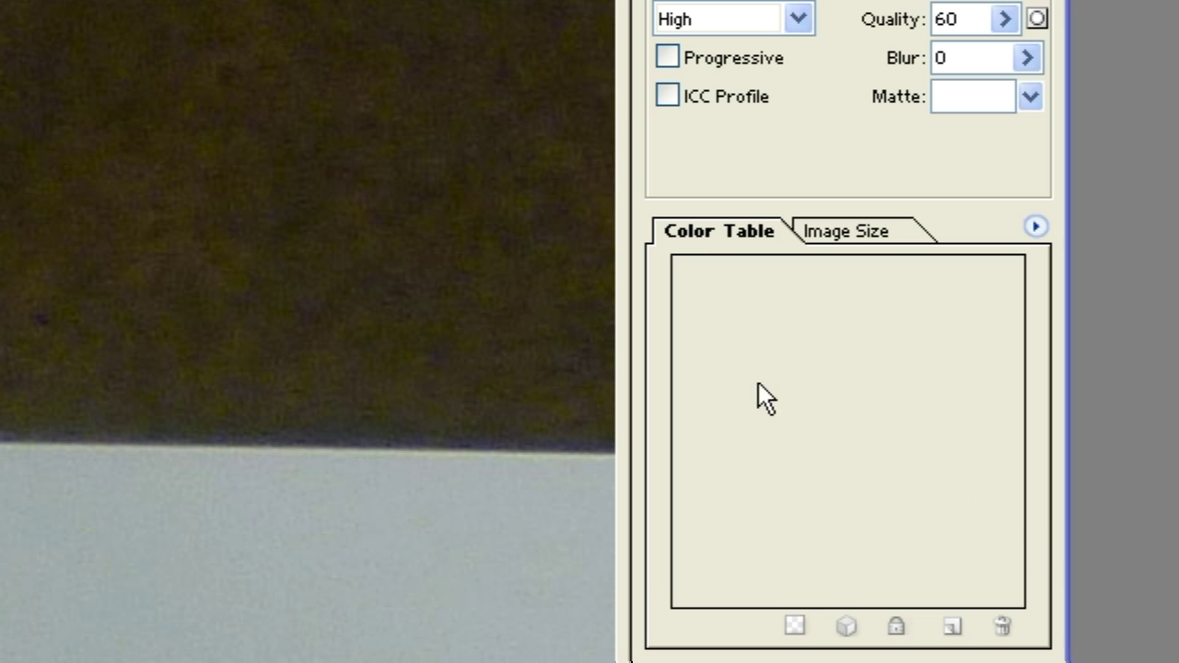
Set the export width to 480 px (480 x 360, 13.16%) and apply it.
click(825, 231)
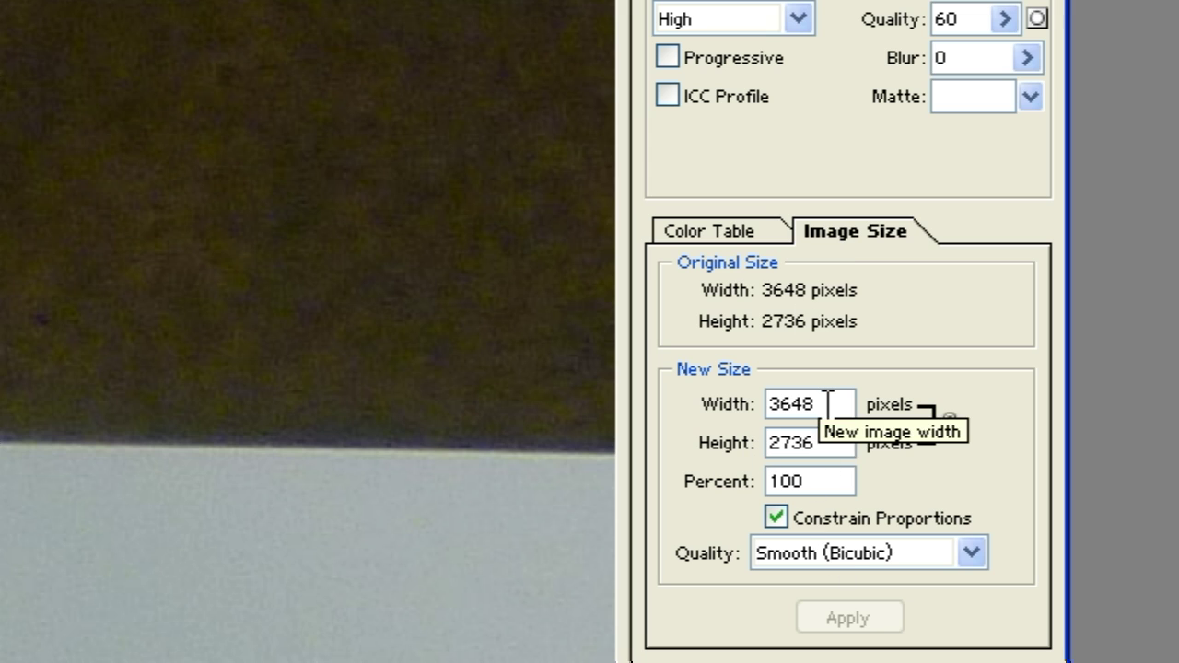
drag(827, 404, 692, 403)
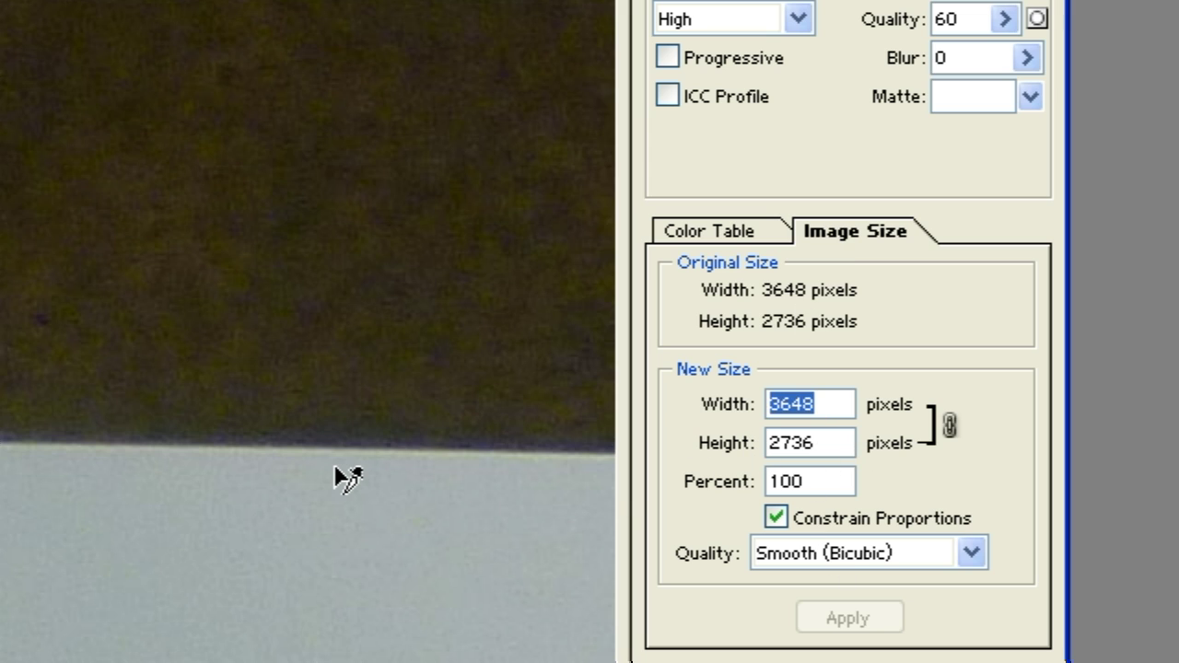
text(480)
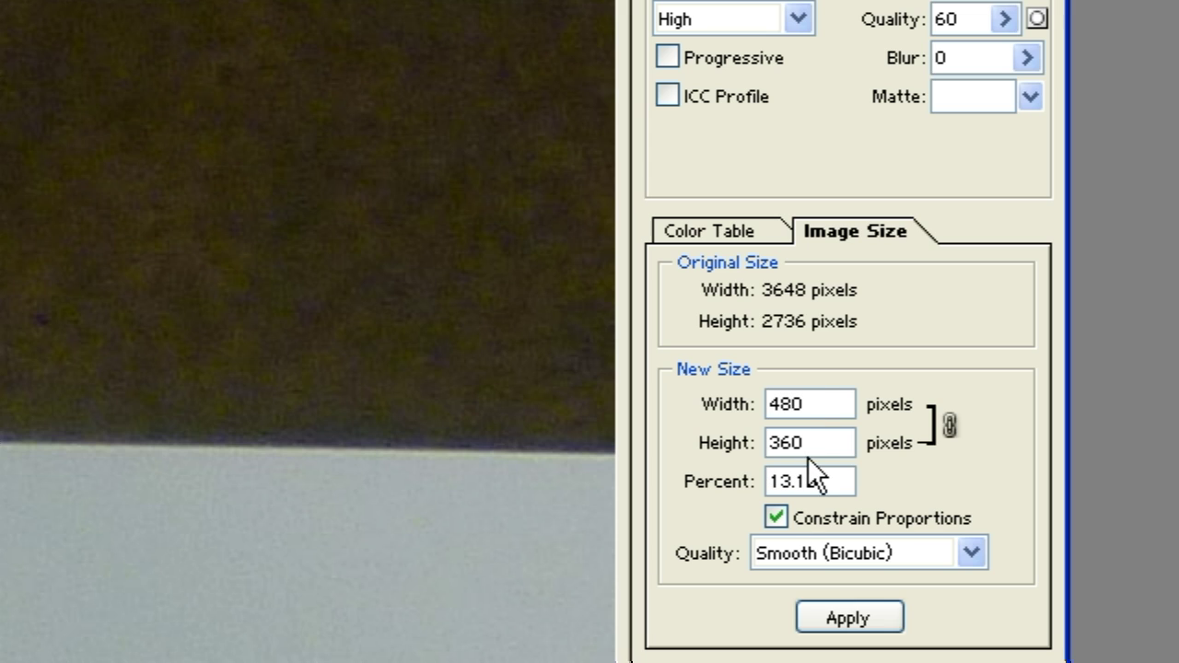
click(844, 613)
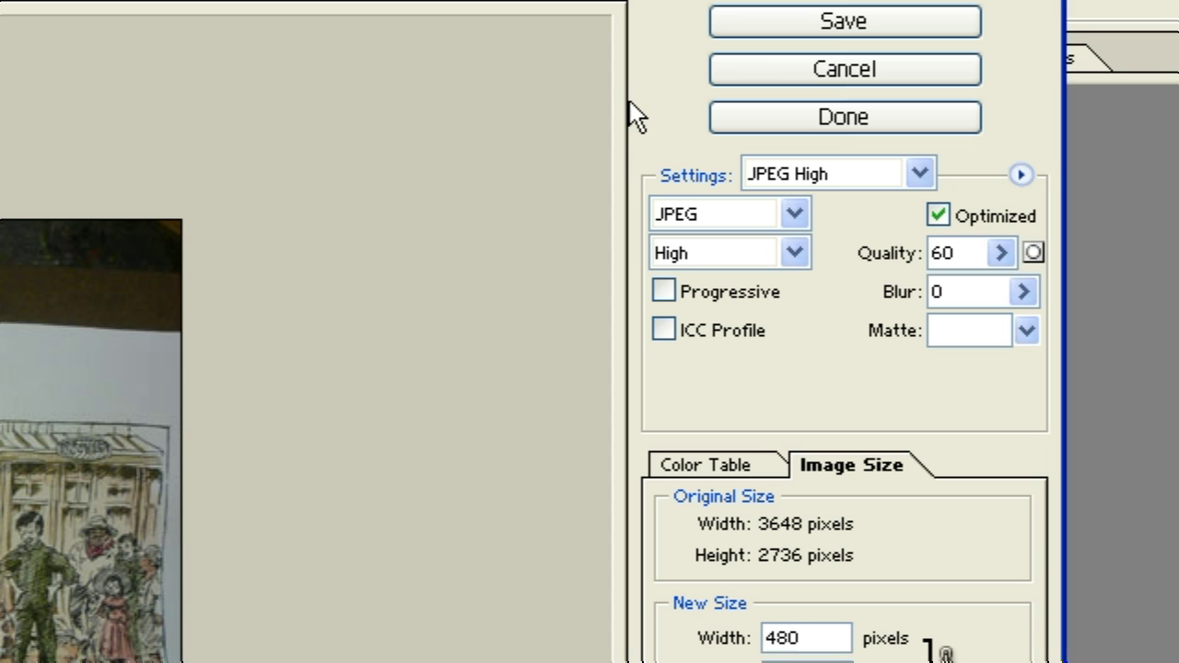
Save the 480 x 360 web image, opening the Save Optimized As dialog on the Desktop.
click(787, 27)
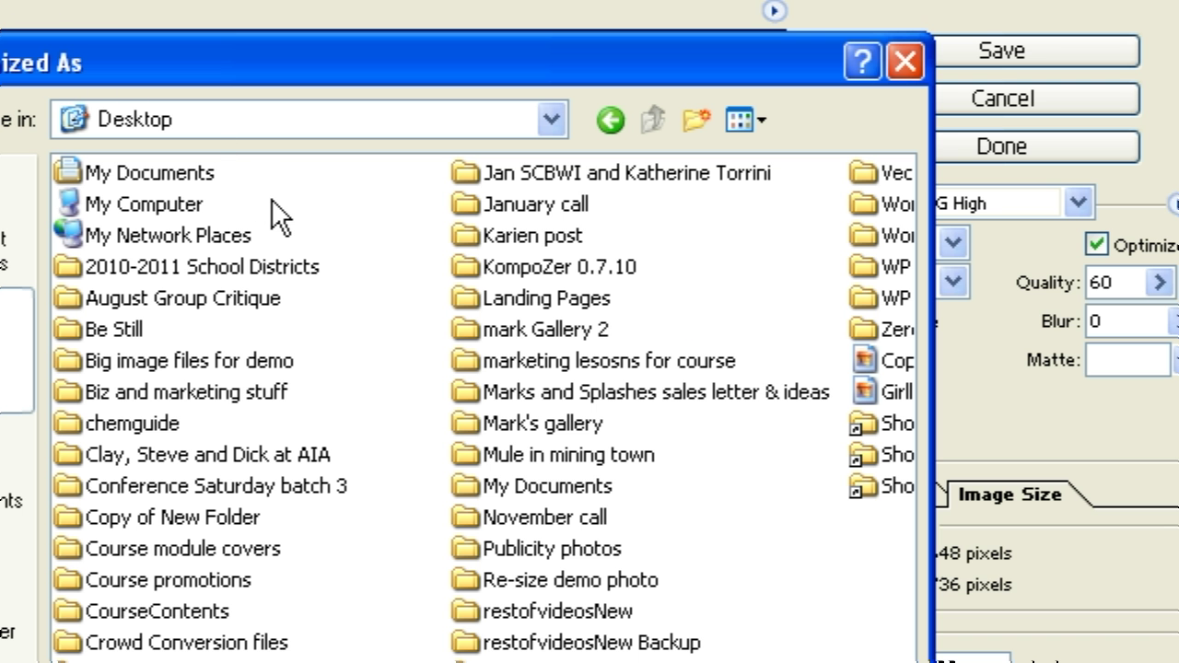
Create a new Desktop folder named 'Mule in mining town redux'.
right_click(270, 198)
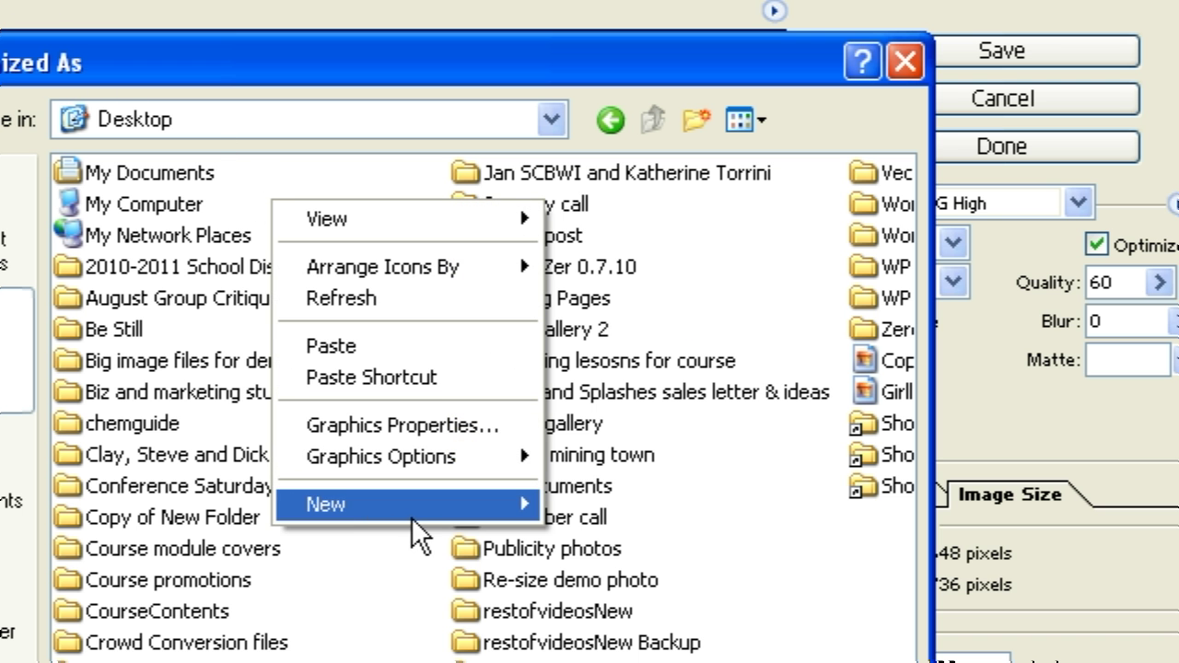
mouse_move(529, 517)
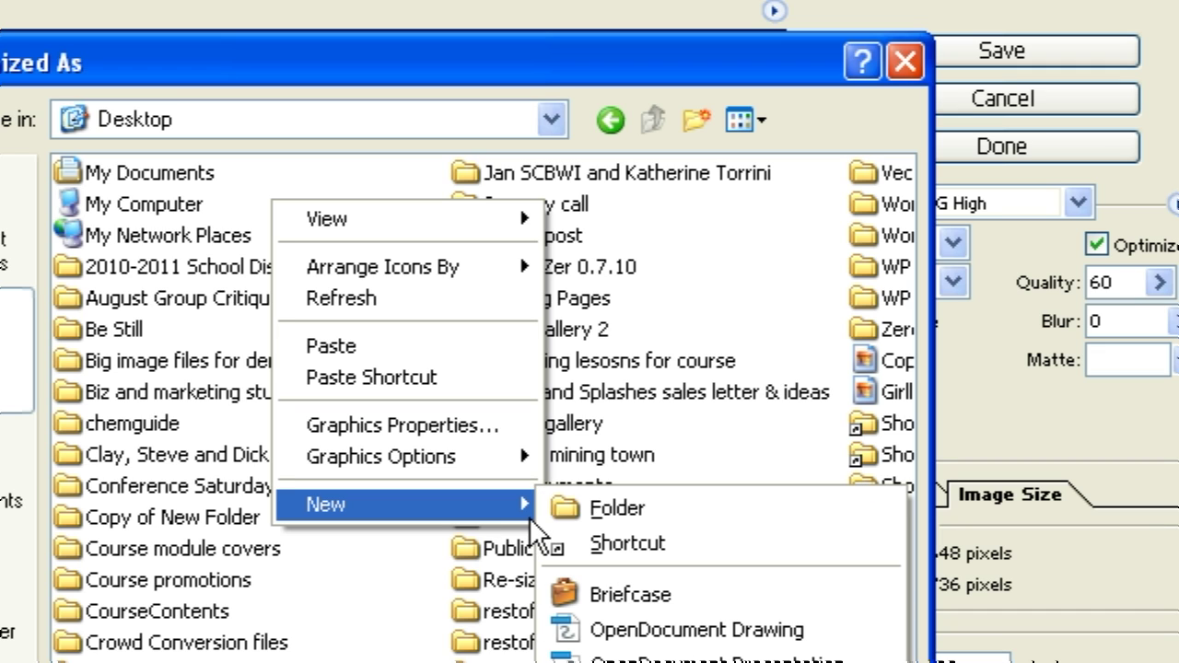
click(733, 522)
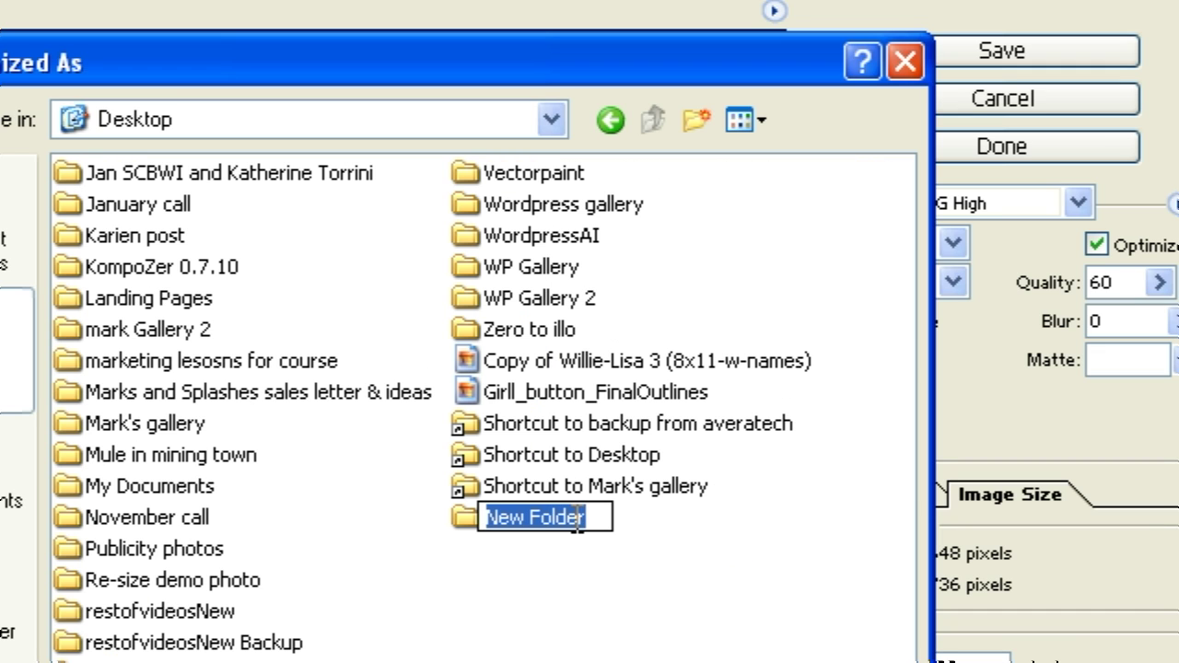
text(Mul)
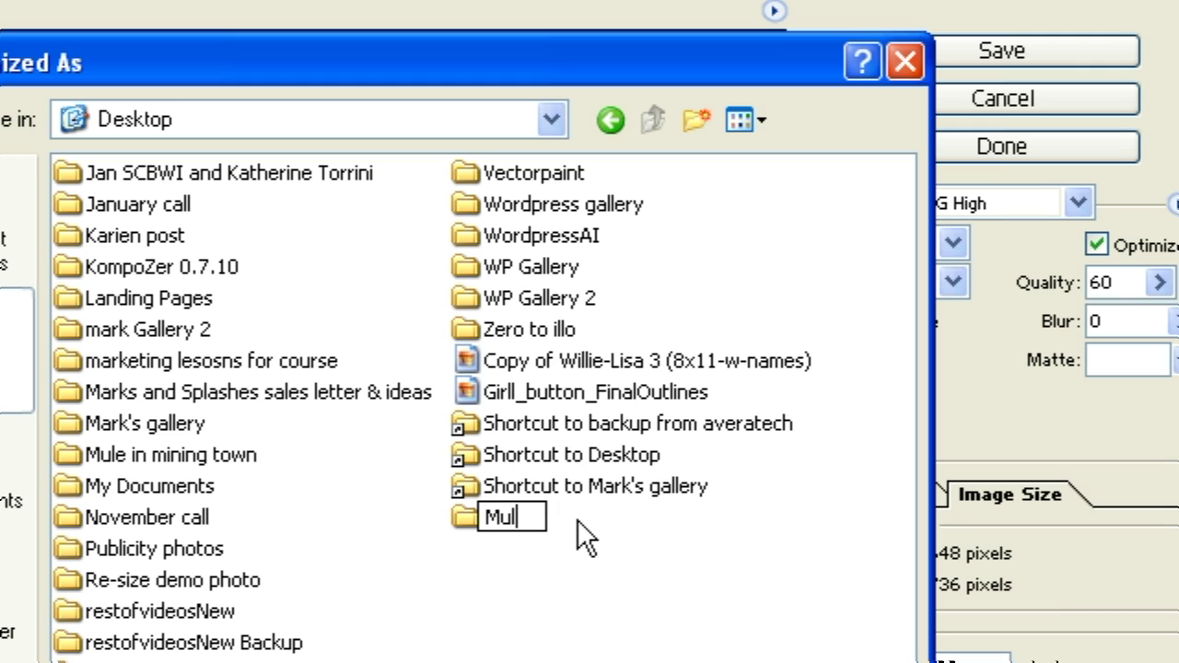
text(e in mining)
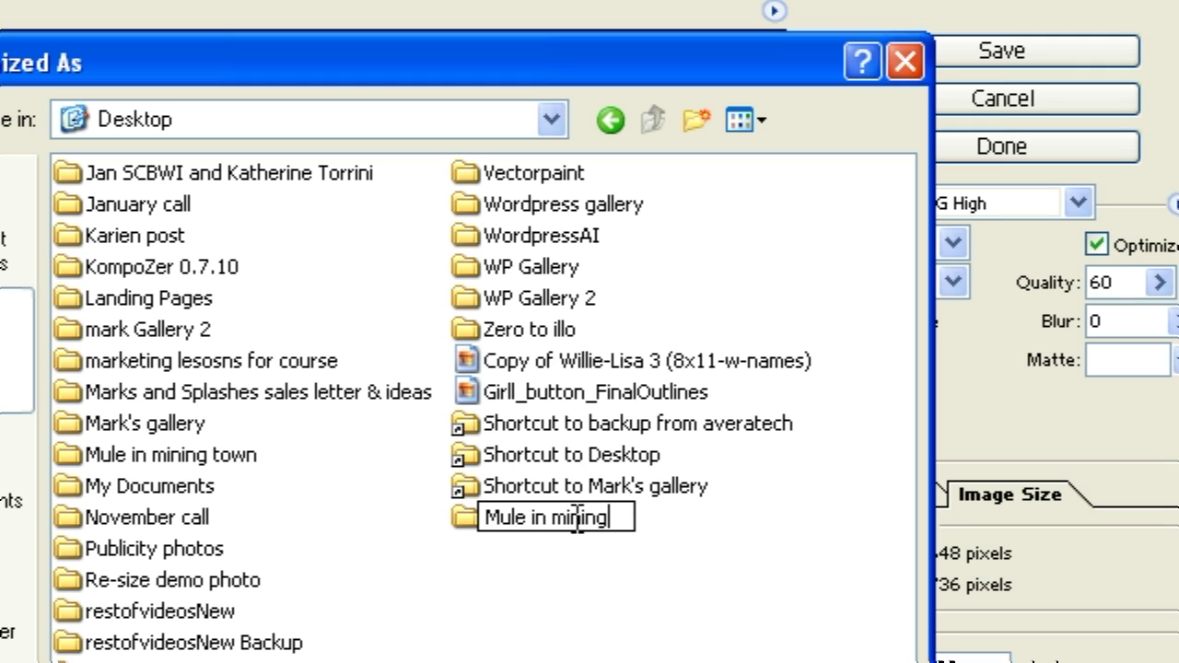
text( town )
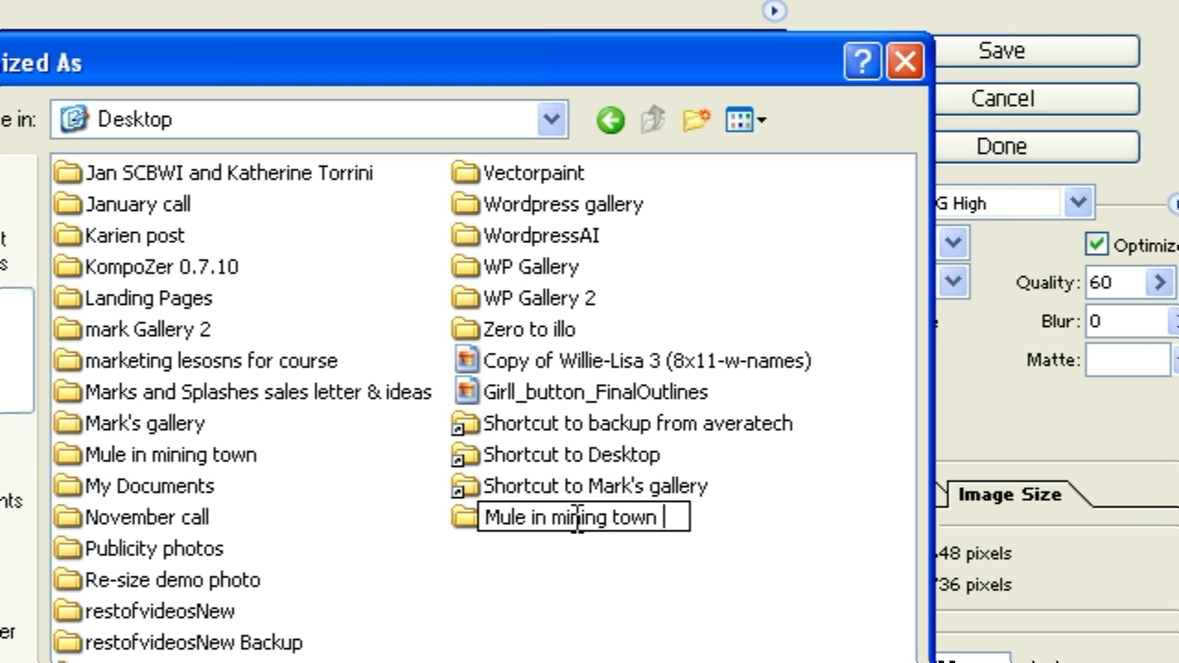
text(redux)
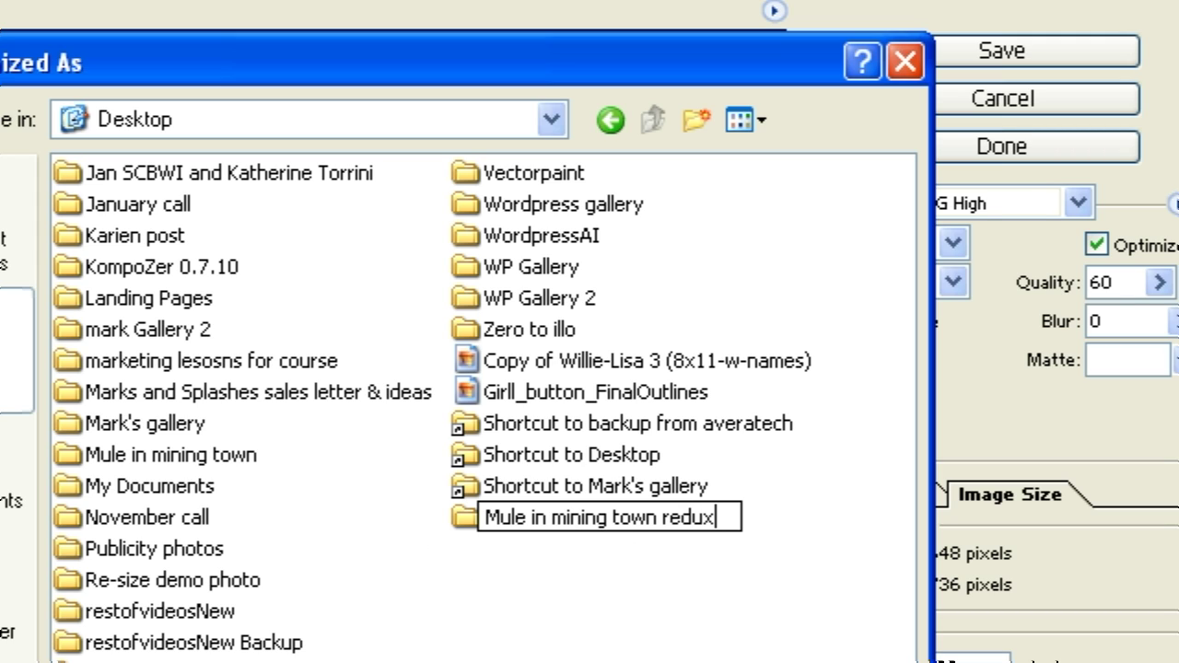
key(Return)
Save P1030864 into the Mule in mining town redux folder.
click(457, 518)
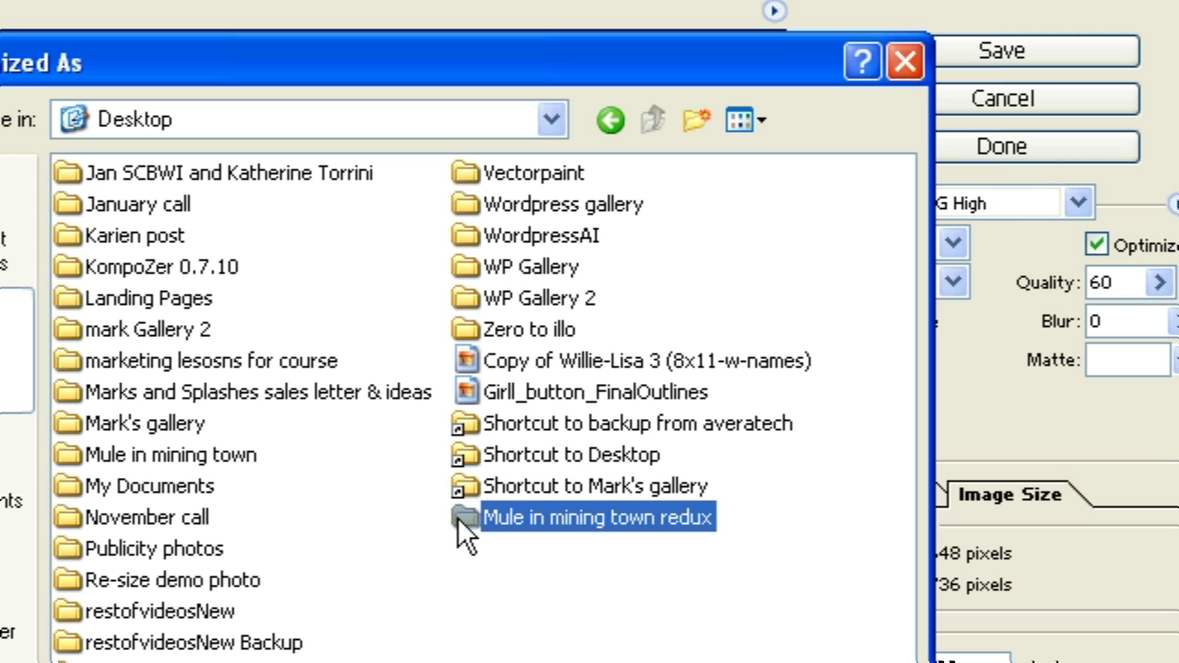
double_click(461, 518)
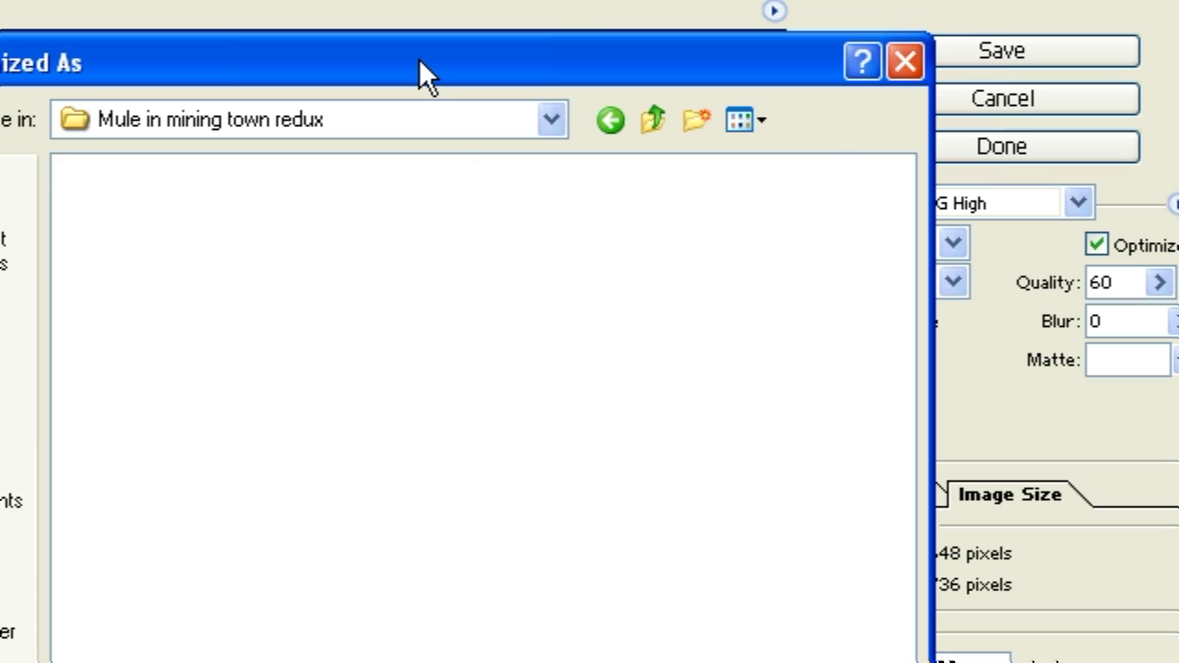
drag(418, 59, 244, 0)
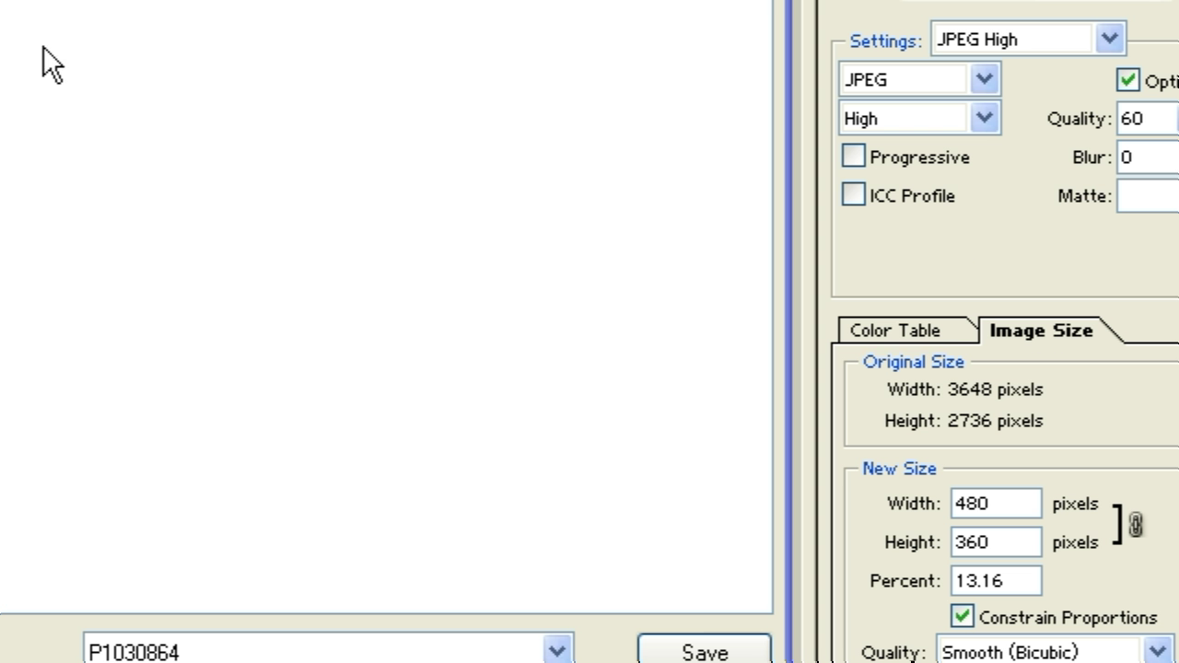
click(681, 652)
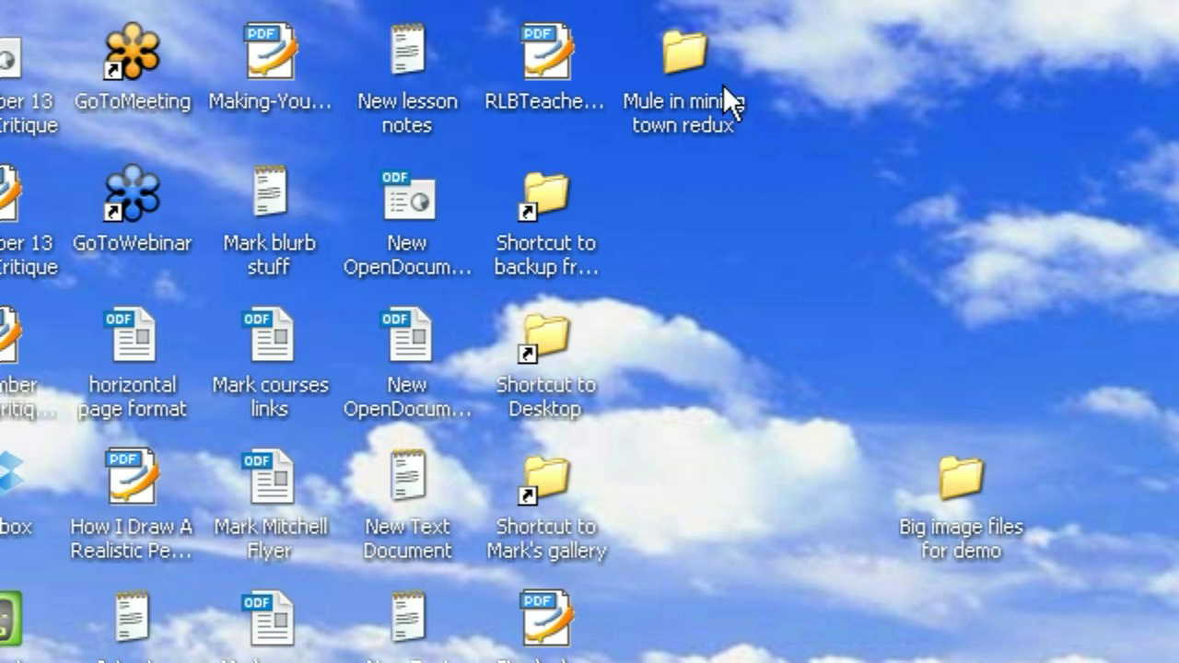
View the Mule in mining town redux folder as tiles, confirming P1030864 is 480 x 360.
double_click(692, 49)
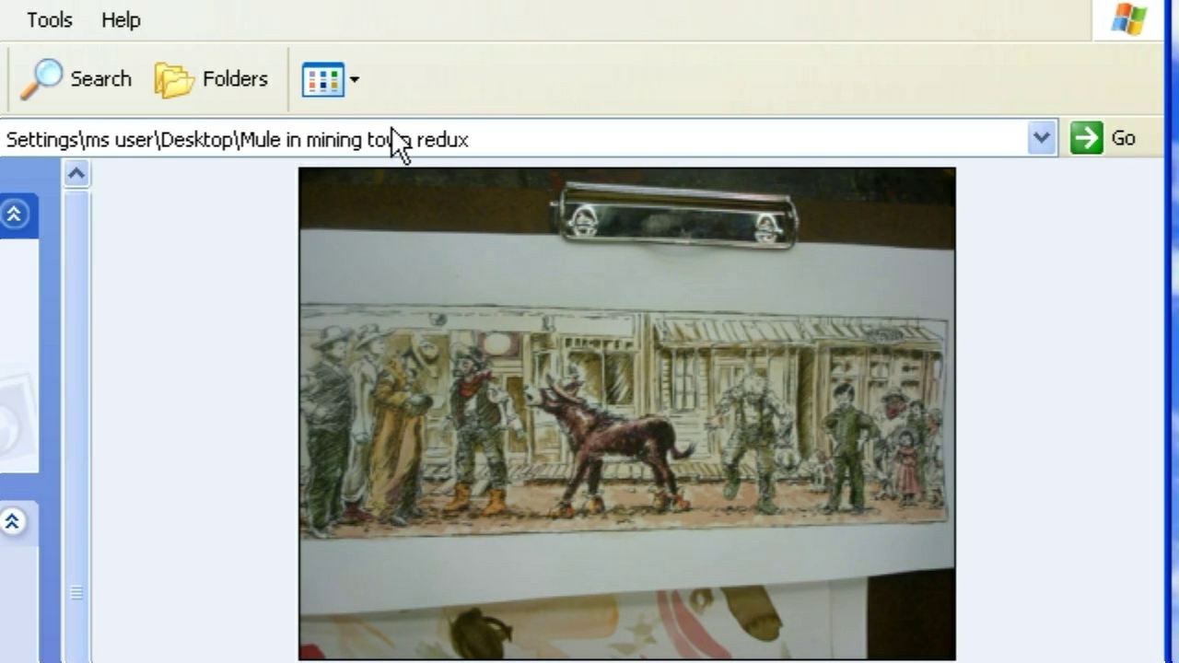
click(353, 79)
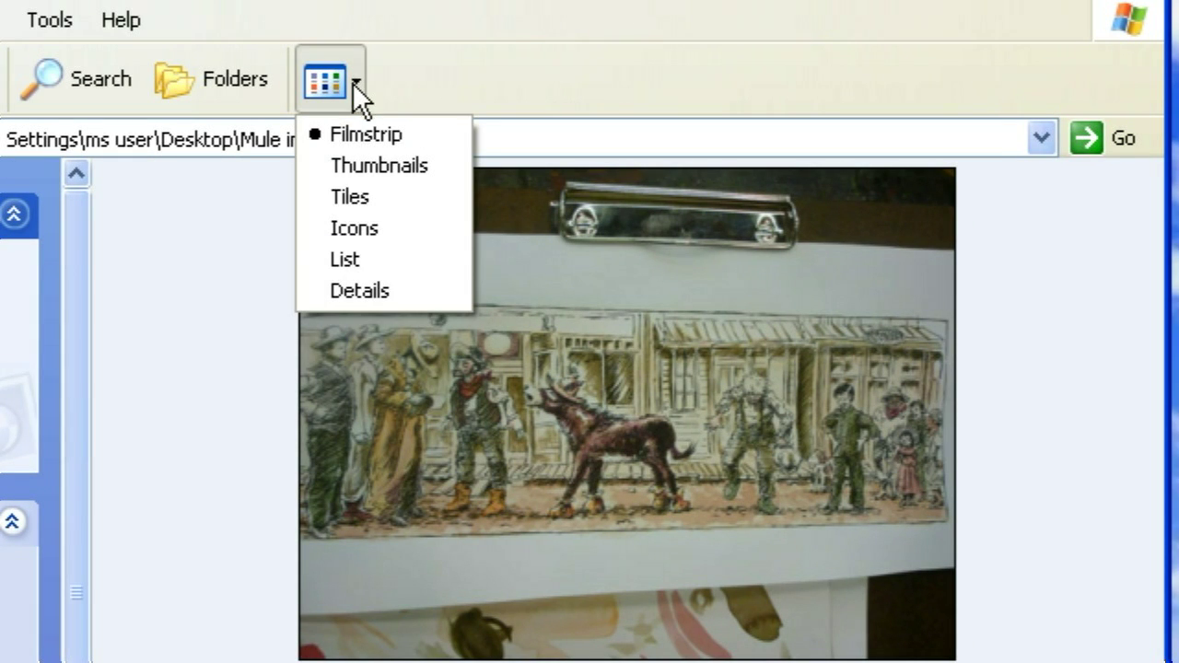
click(367, 200)
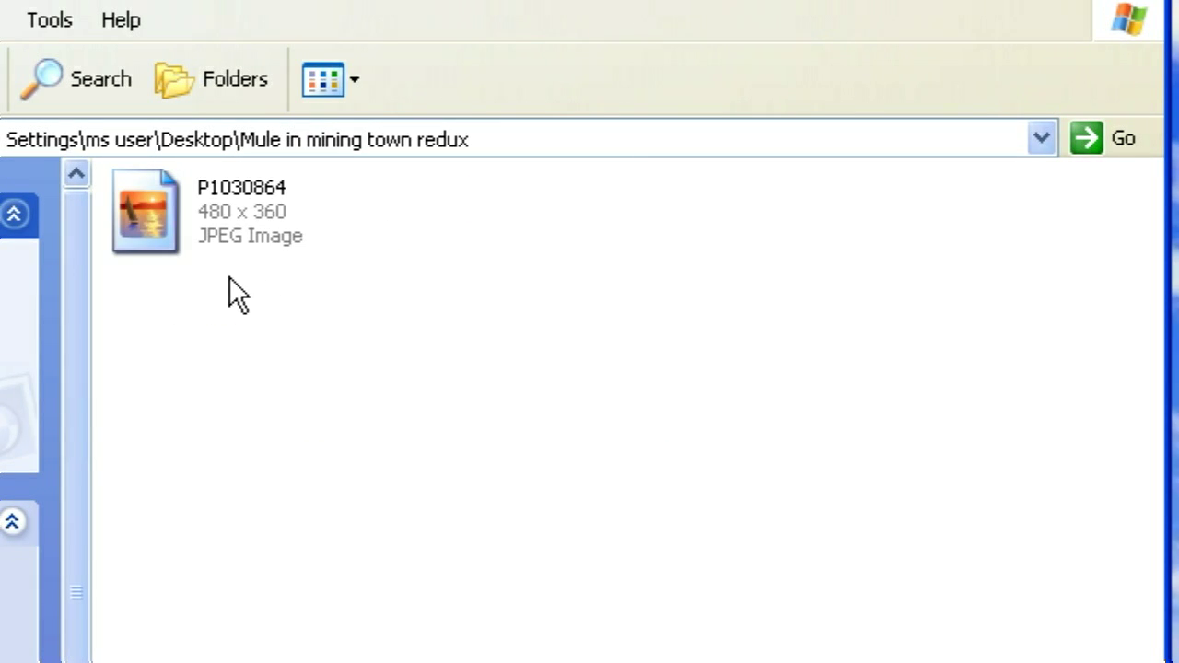
mouse_move(231, 223)
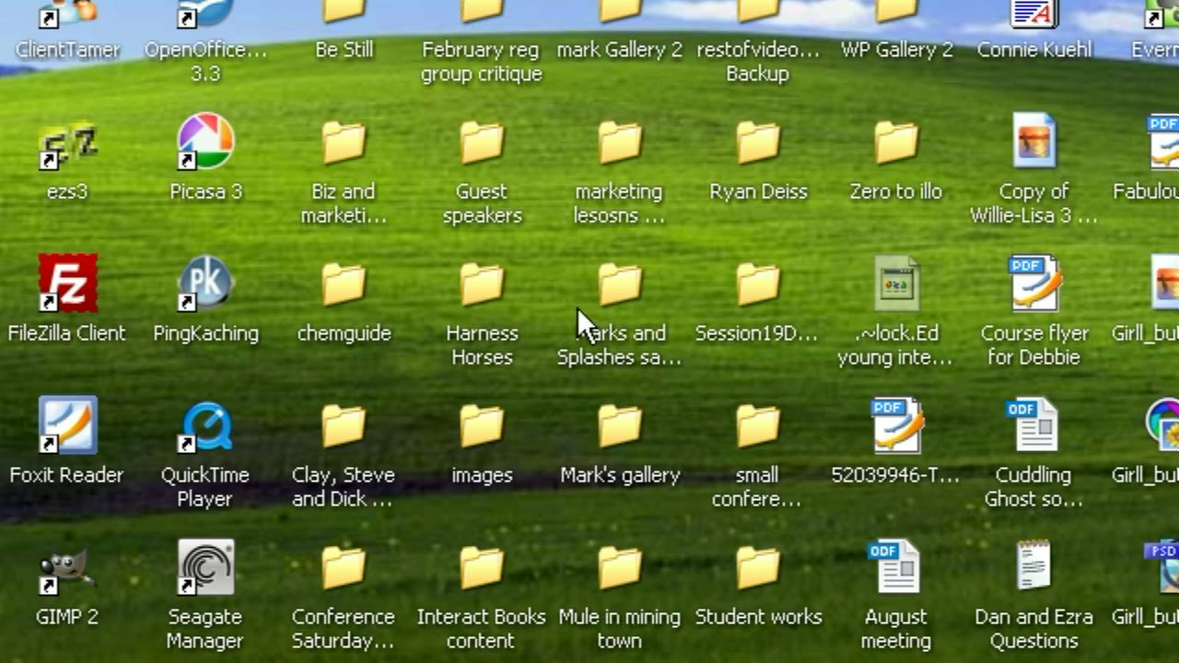
Launch Picasa 3 from the Start menu.
click(18, 659)
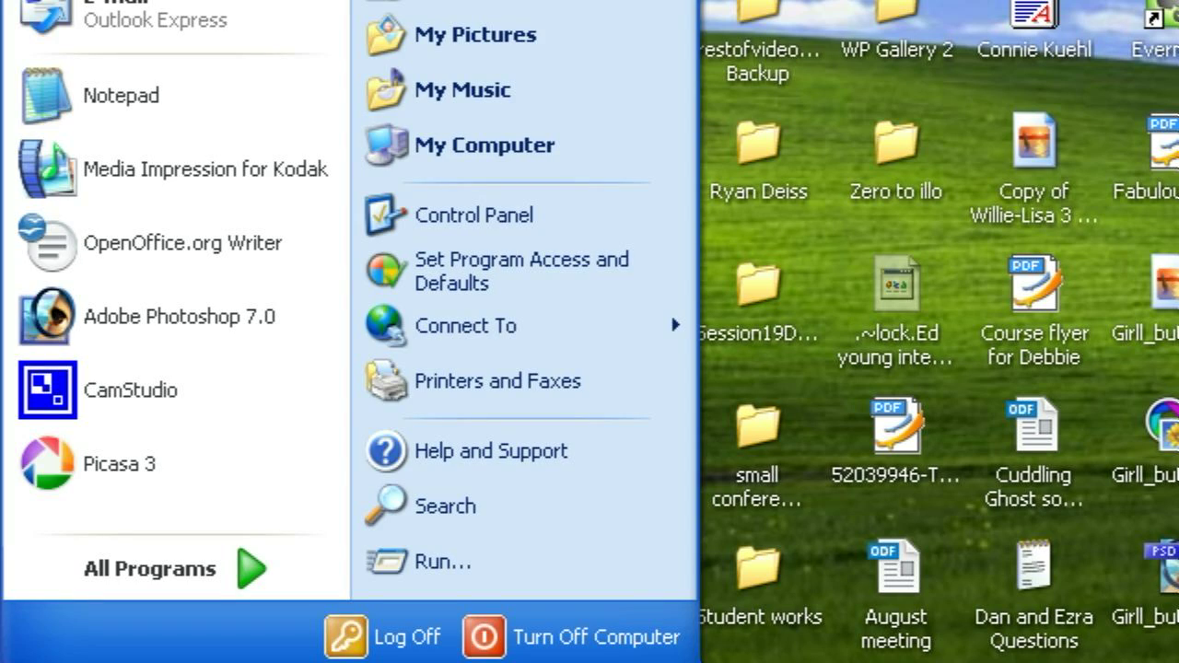
click(175, 469)
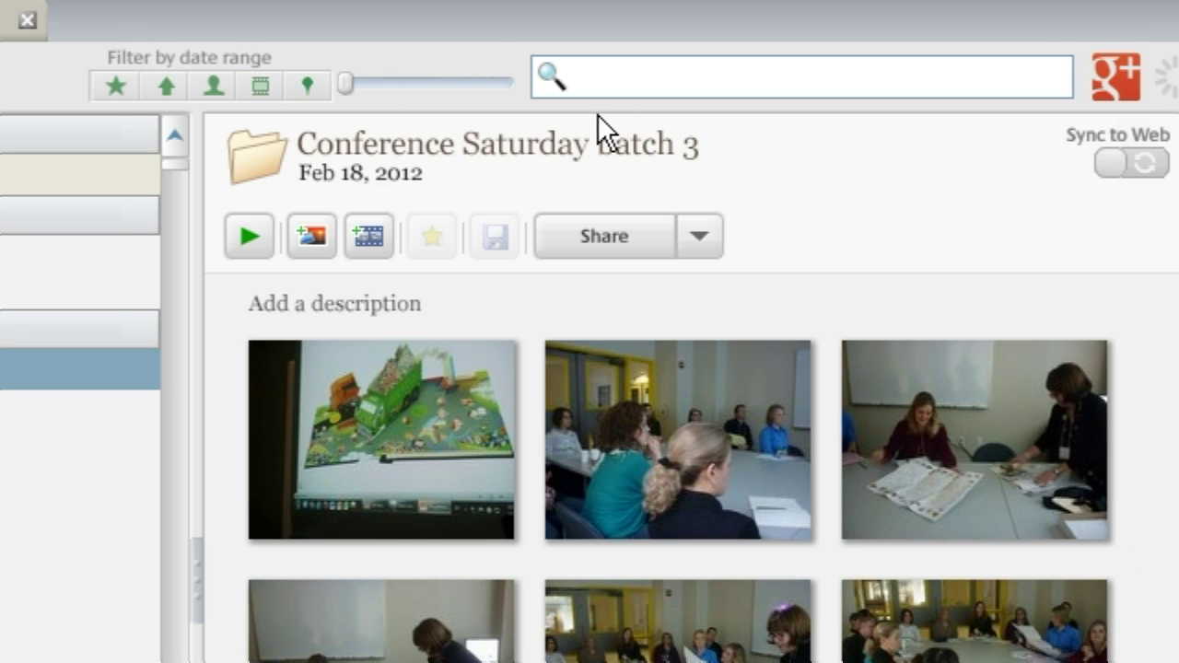
Search Picasa for 'Big im' and select the Big image files for demo folder.
click(607, 71)
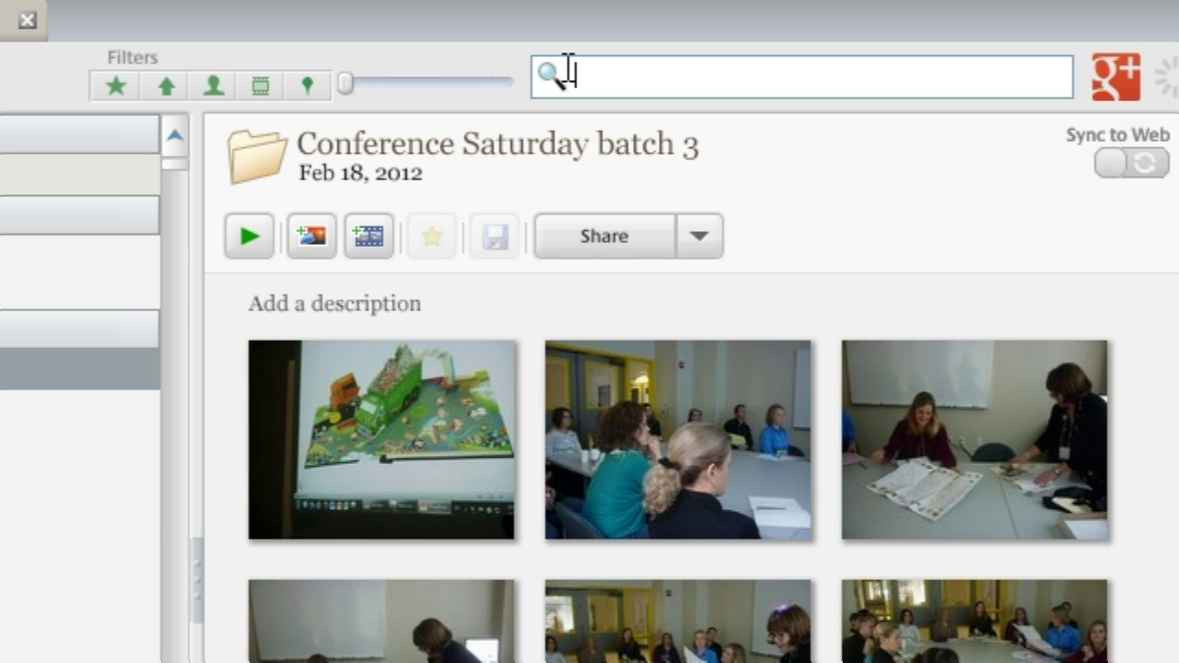
text(Big im)
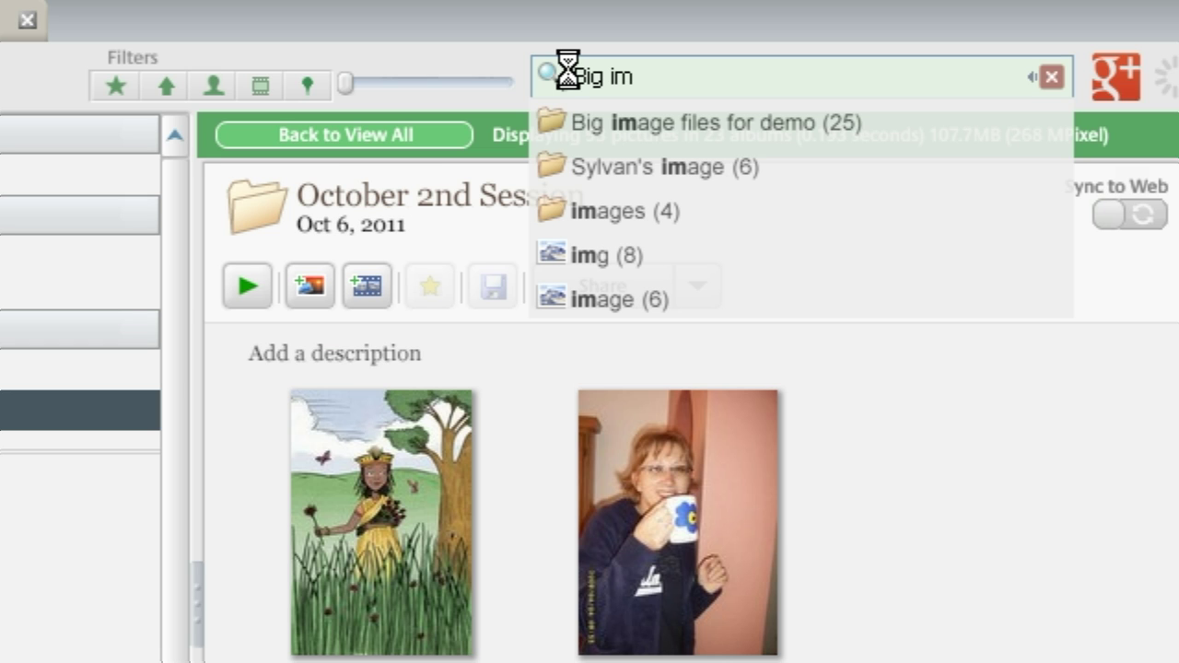
click(601, 128)
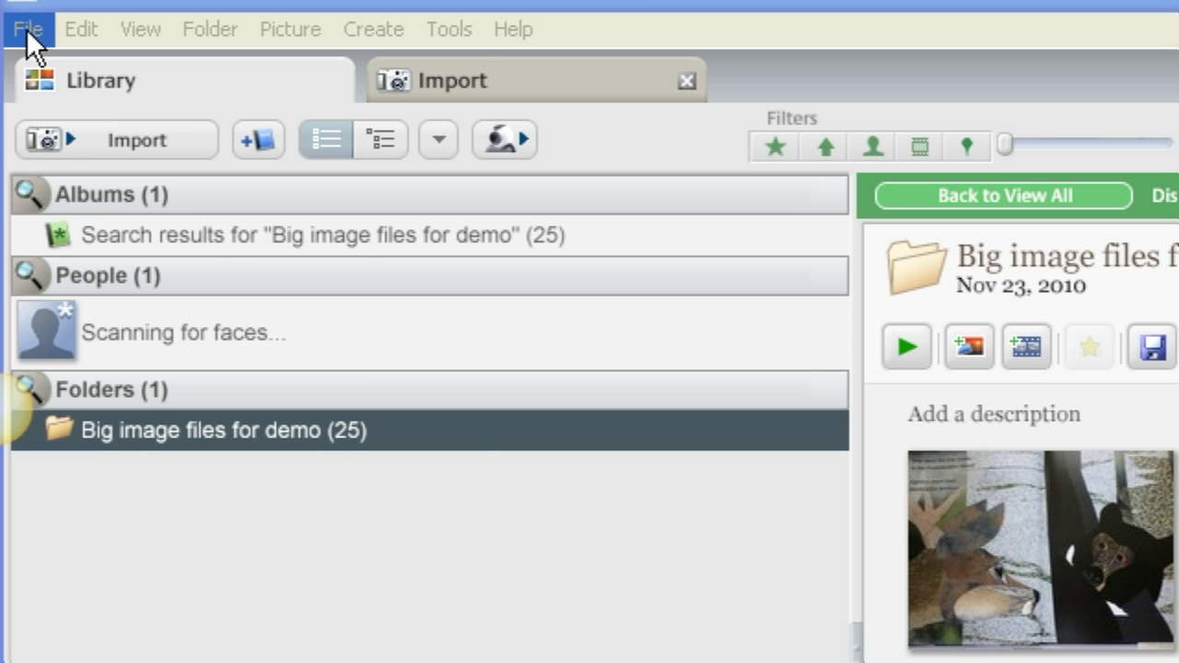
click(26, 28)
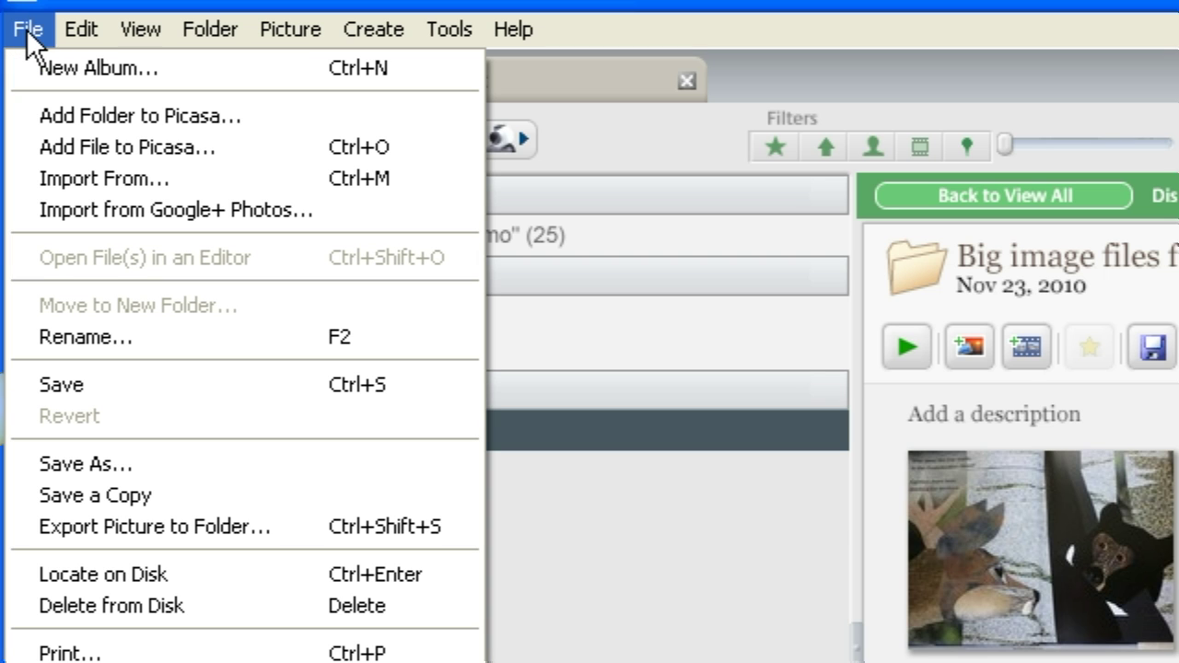
Export the folder's pictures at 480 pixels to 'Big image files for demoResized'.
click(73, 527)
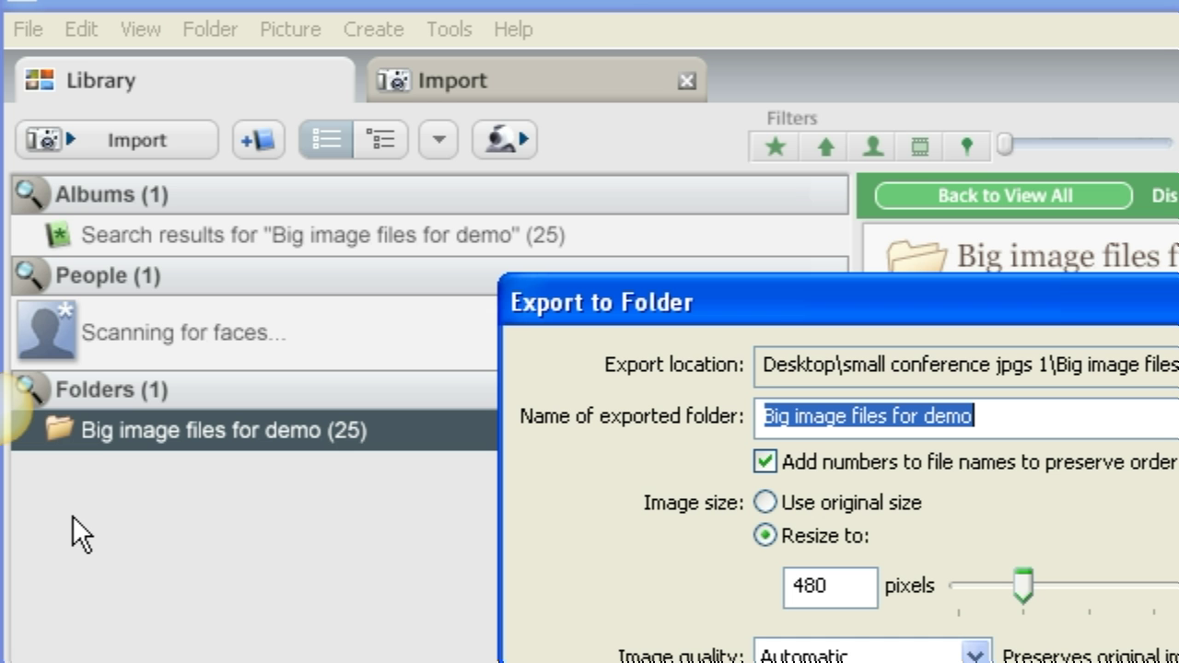
click(24, 14)
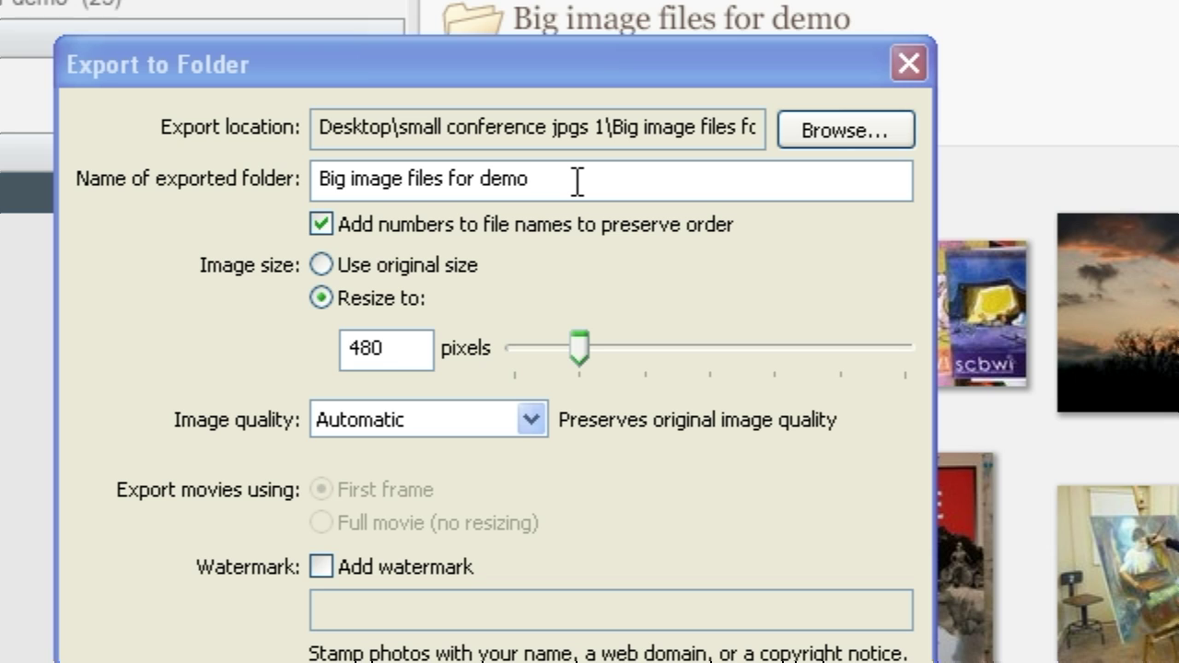
click(530, 179)
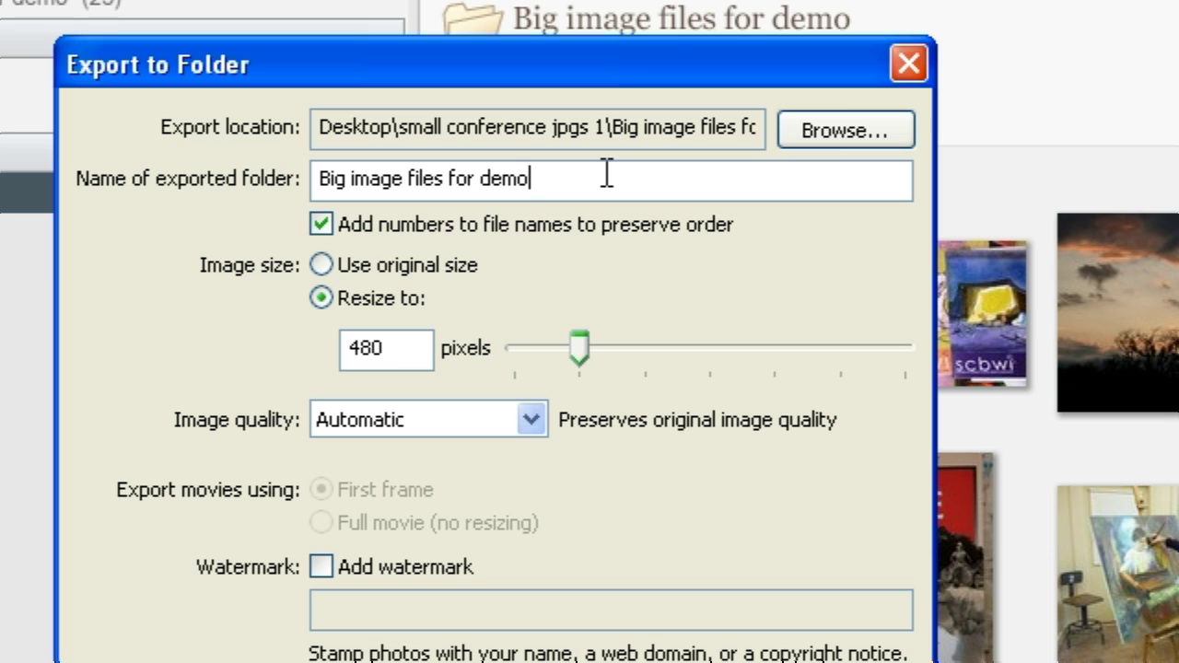
text(Resized)
click(389, 347)
click(3, 8)
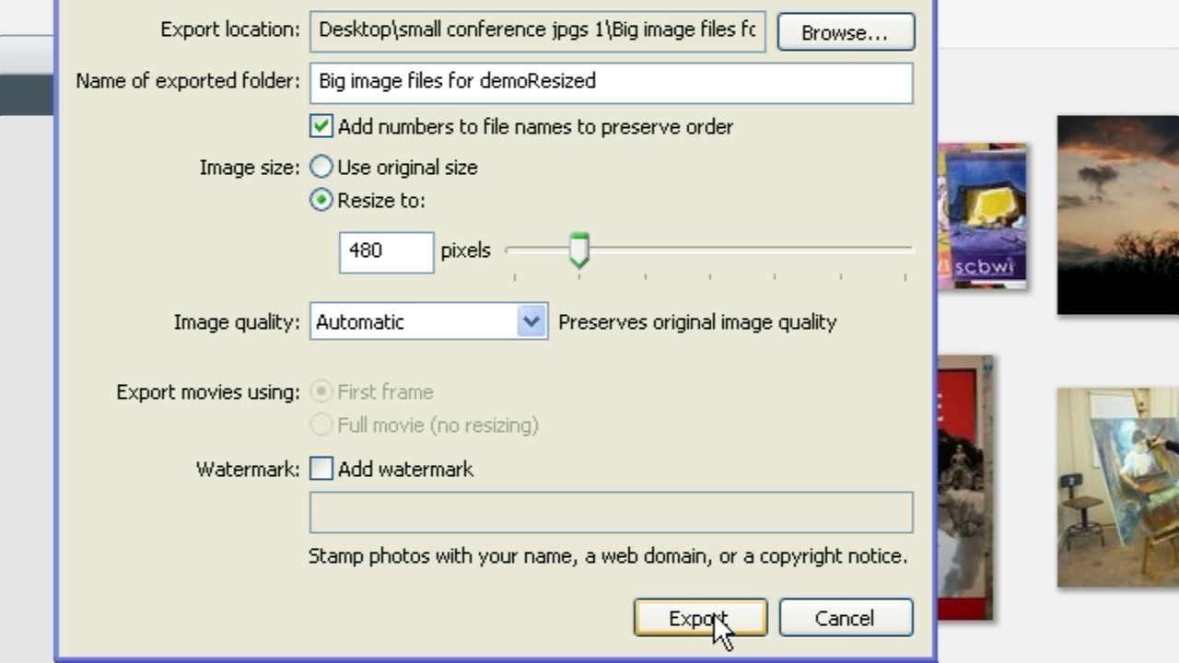
click(701, 620)
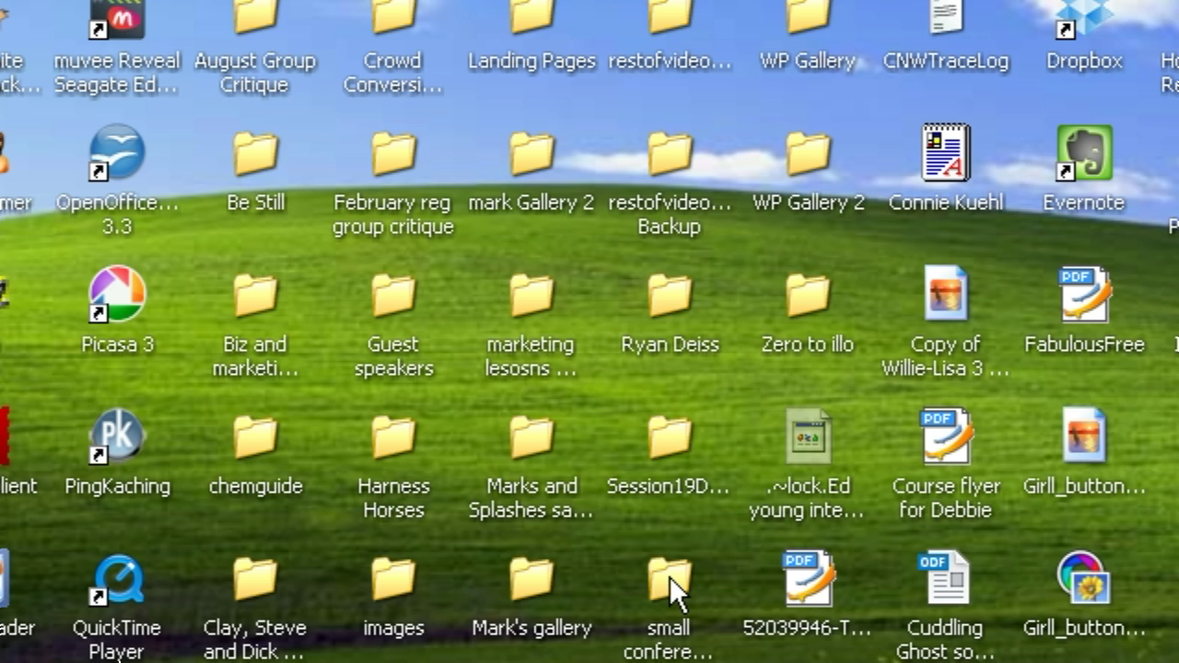
Go through 'small conference jpgs 1' into 'Big image files for demoResized' and show it as Tiles.
double_click(670, 580)
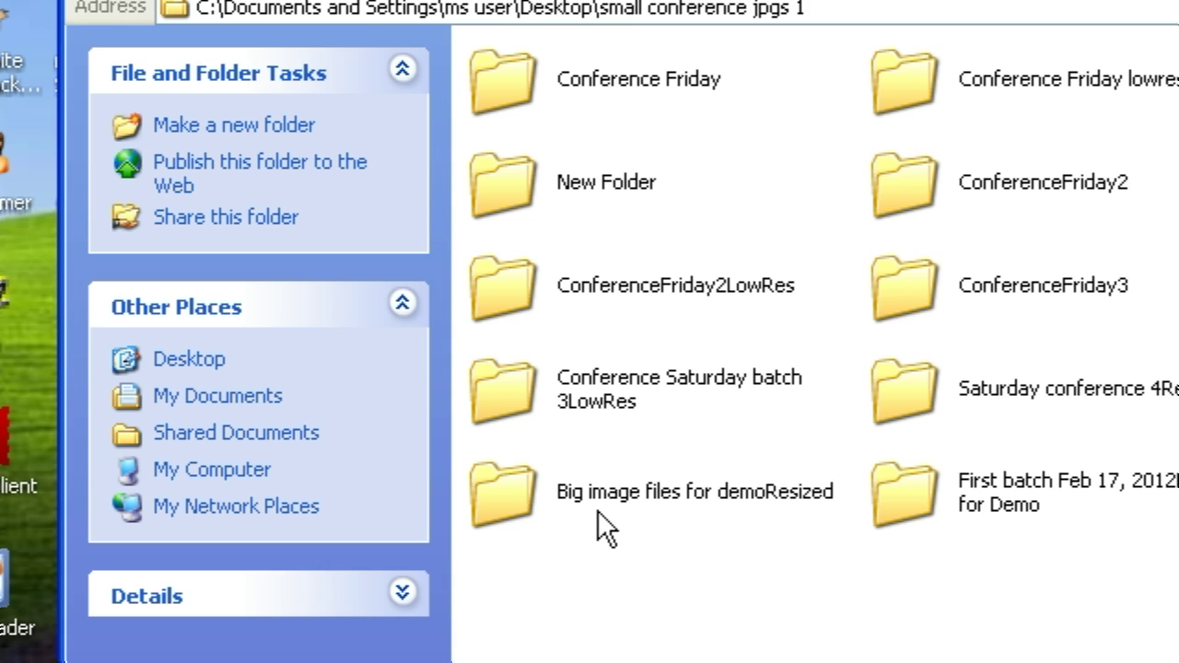
mouse_move(599, 512)
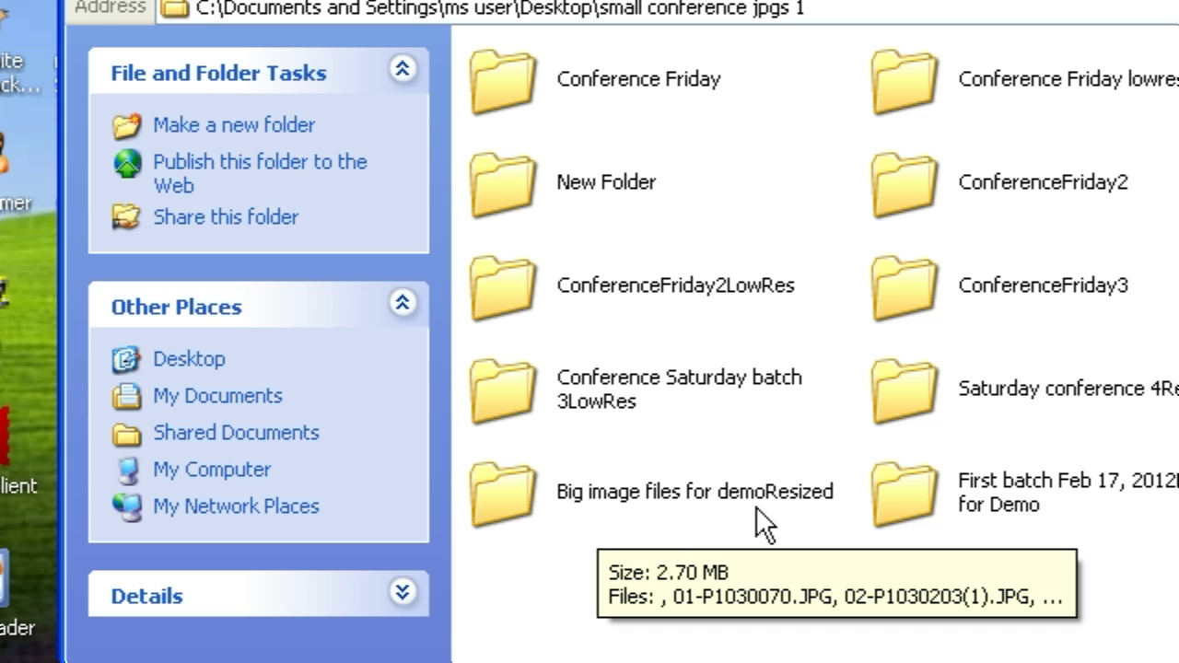
click(490, 482)
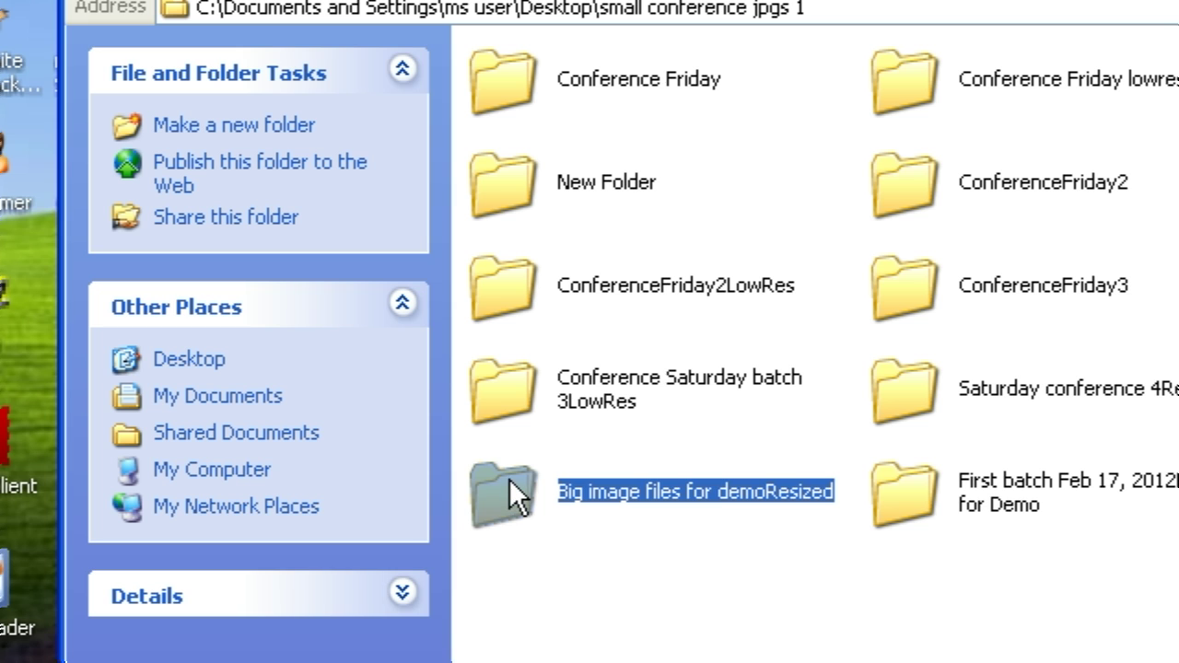
double_click(730, 466)
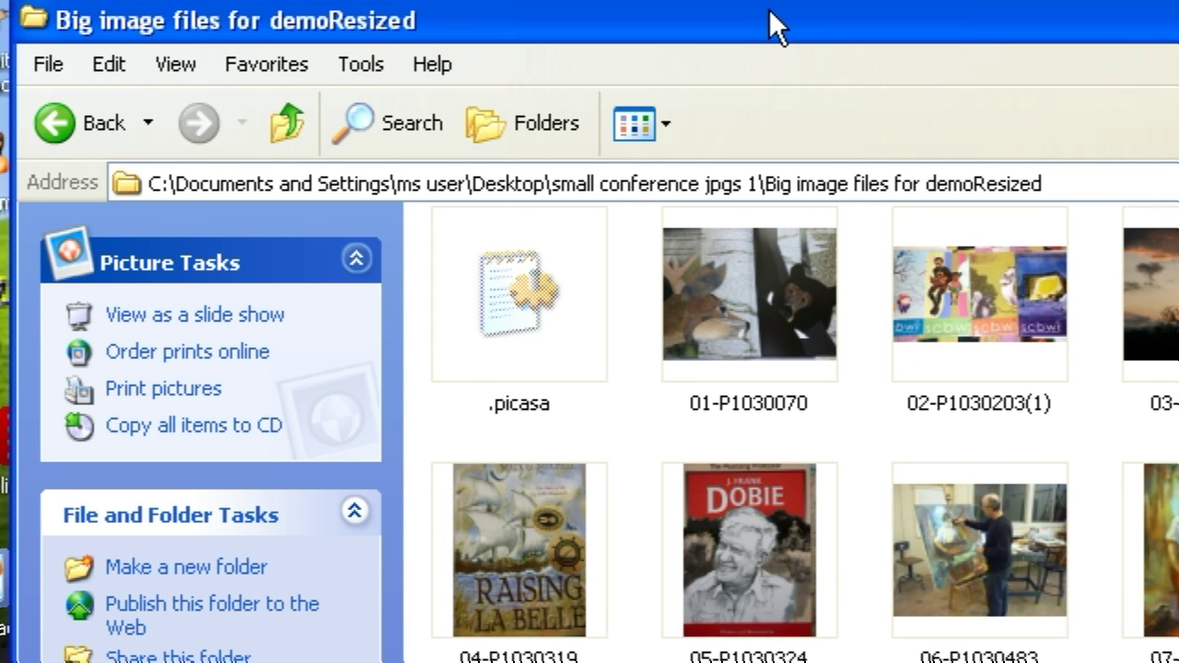
click(667, 126)
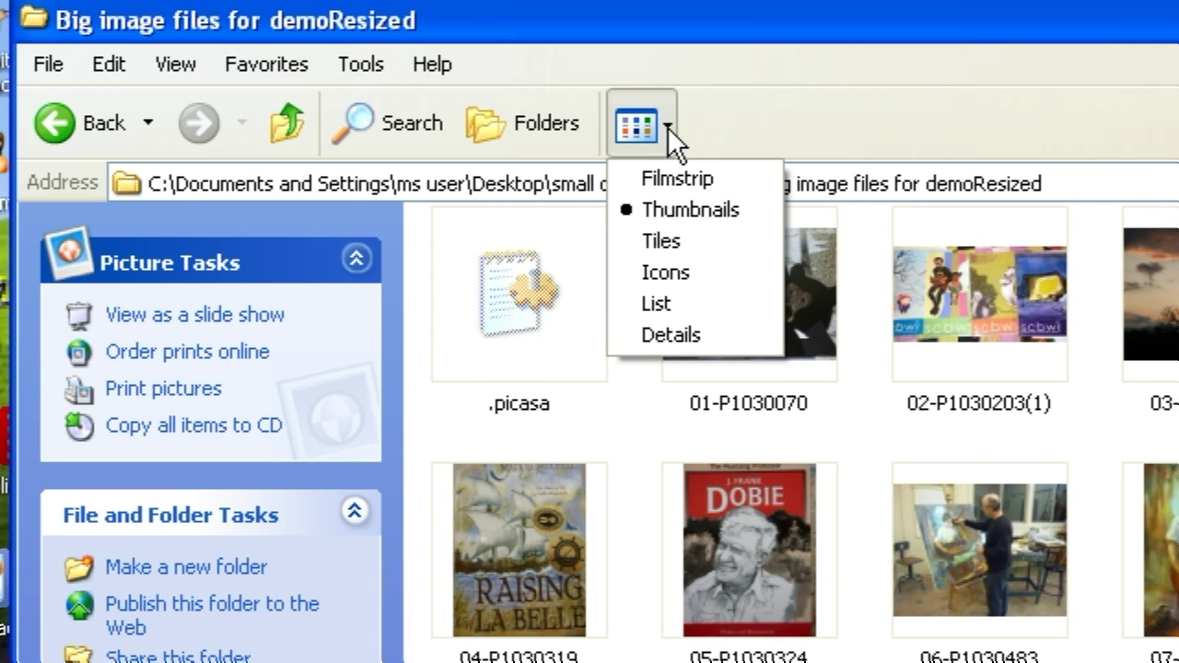
click(687, 245)
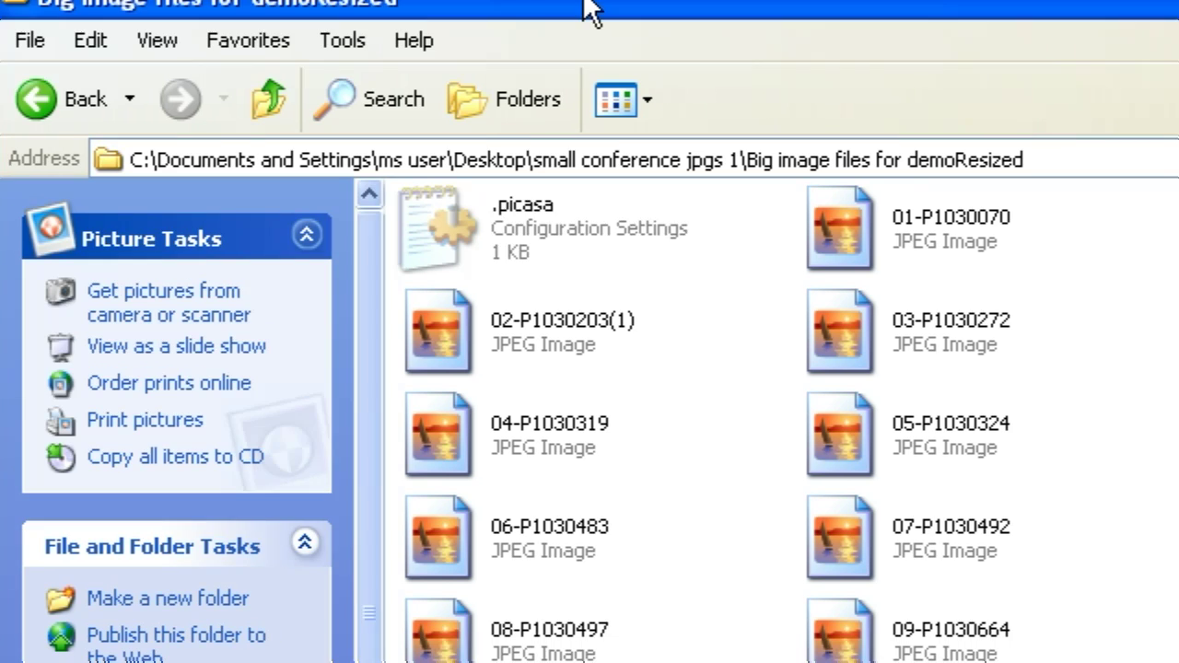